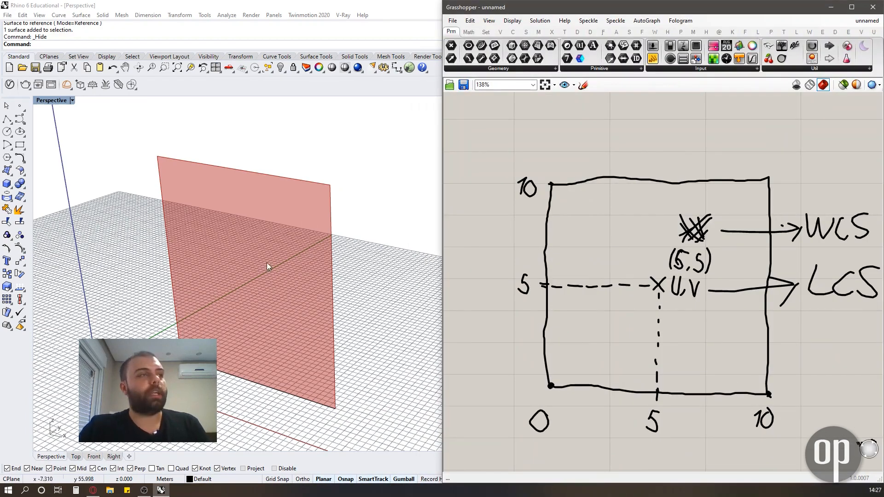
- Examine the reference surface in the Rhino viewport and the hand-drawn WCS and LCS diagram on the Grasshopper canvas
scroll(266, 262, "down", 5)
right_click_drag(207, 249, 295, 244)
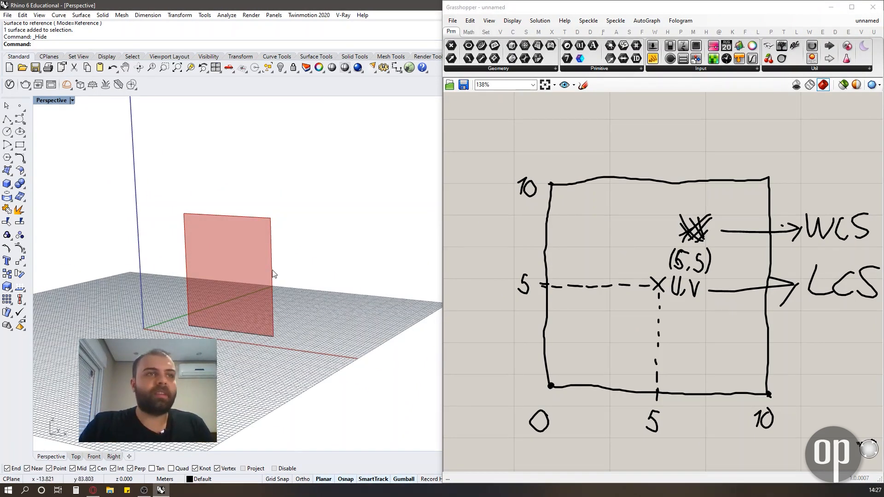
scroll(276, 271, "up", 3)
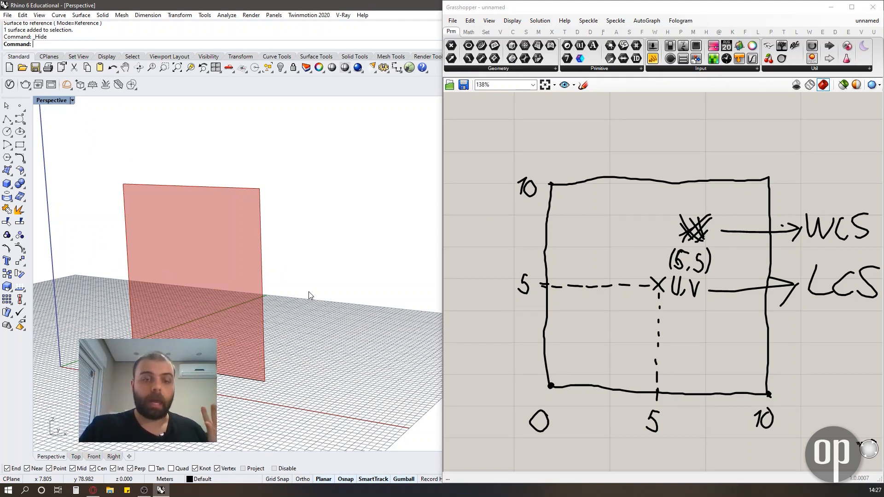
scroll(703, 280, "up", 3)
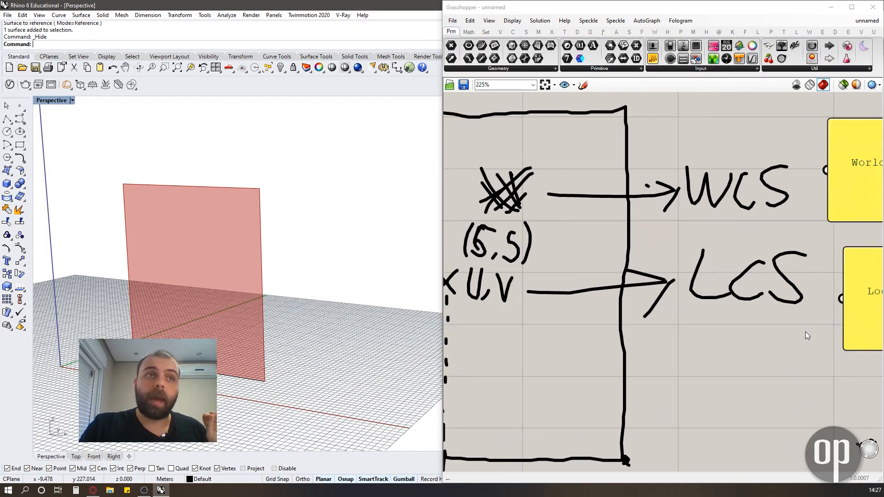
mouse_move(810, 350)
left_mouse_down()
mouse_move(670, 231)
mouse_move(756, 349)
left_mouse_up()
mouse_move(808, 385)
left_mouse_down()
mouse_move(682, 234)
mouse_move(674, 237)
left_mouse_up()
scroll(543, 294, "down", 5)
scroll(621, 287, "up", 5)
left_click_drag(719, 356, 577, 249)
scroll(722, 237, "down", 4)
scroll(522, 253, "up", 2)
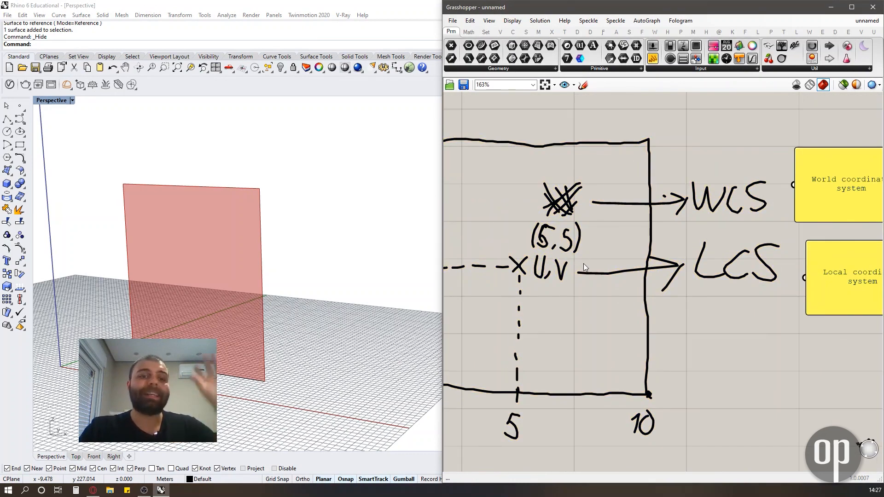
scroll(589, 263, "down", 3)
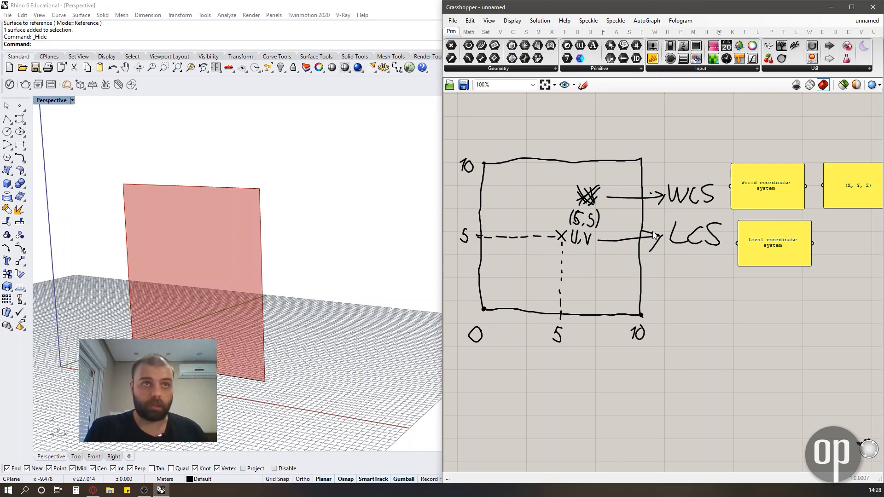
- Duplicate the (X, Y, Z) panel and place the copy beside the "Local coordinate system" panel
scroll(515, 197, "down", 4)
scroll(703, 195, "up", 9)
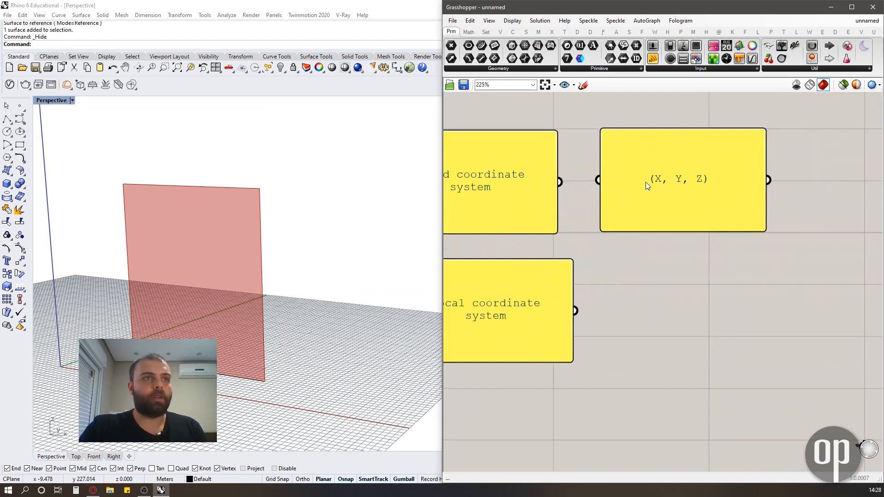
scroll(718, 176, "down", 1)
left_click(716, 176)
key("ctrl+c")
key("ctrl+v")
left_click_drag(705, 175, 702, 279)
- Replace the copied panel's text with "(U, V, W)"
double_click(702, 280)
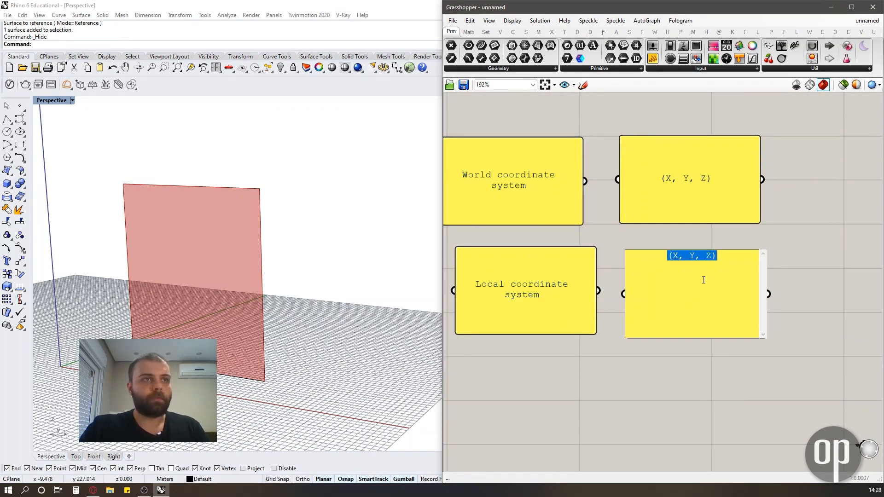
type("u")
key("BackSpace")
key("BackSpace")
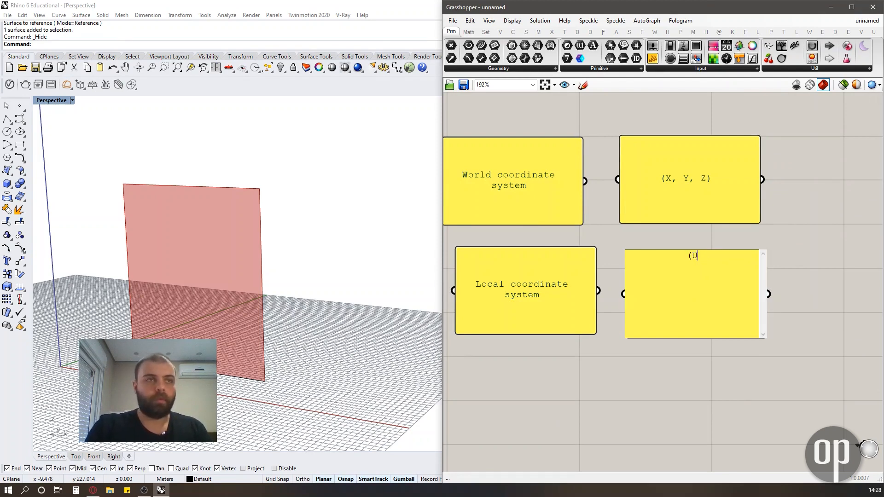
type(", V,W")
key("BackSpace")
type("W)")
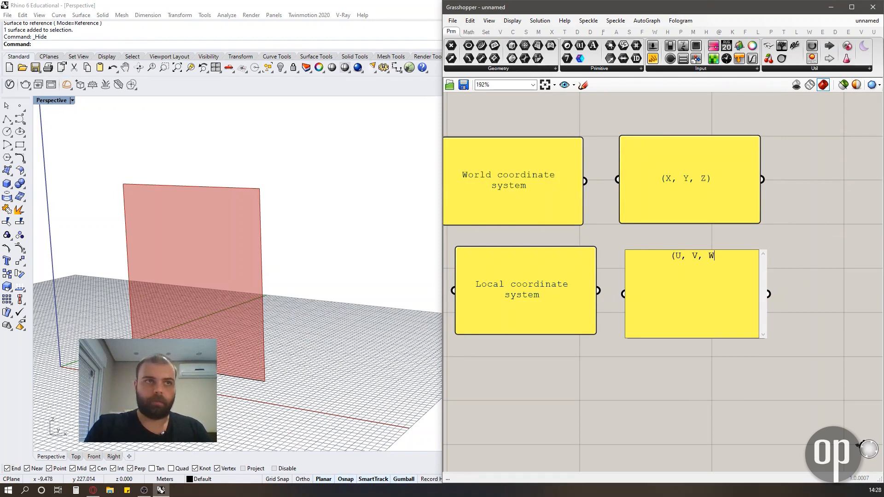
left_click(816, 244)
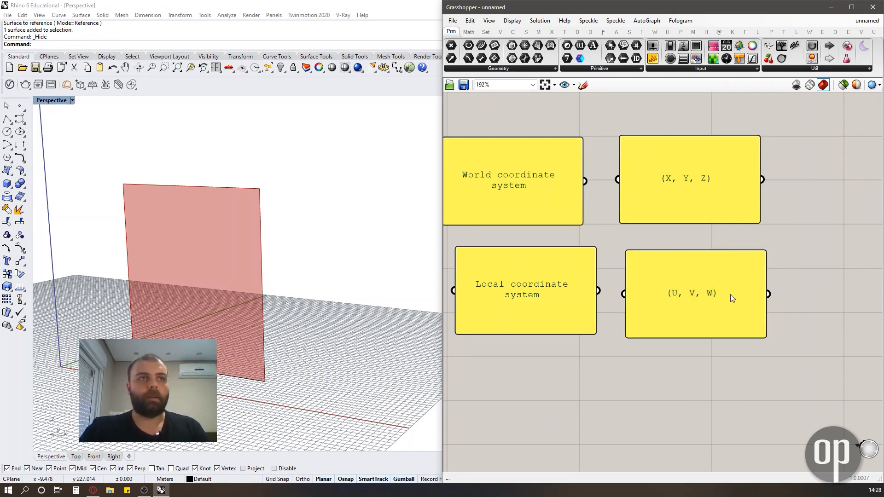
- Align the (U, V, W) panel beneath the (X, Y, Z) panel
left_click(726, 292)
left_click(778, 255)
scroll(779, 256, "down", 2)
left_click(647, 290)
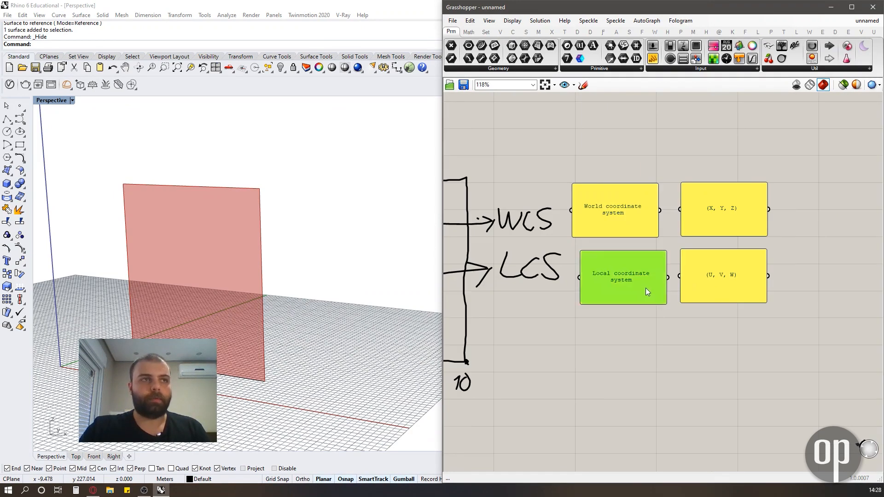
left_click(658, 322)
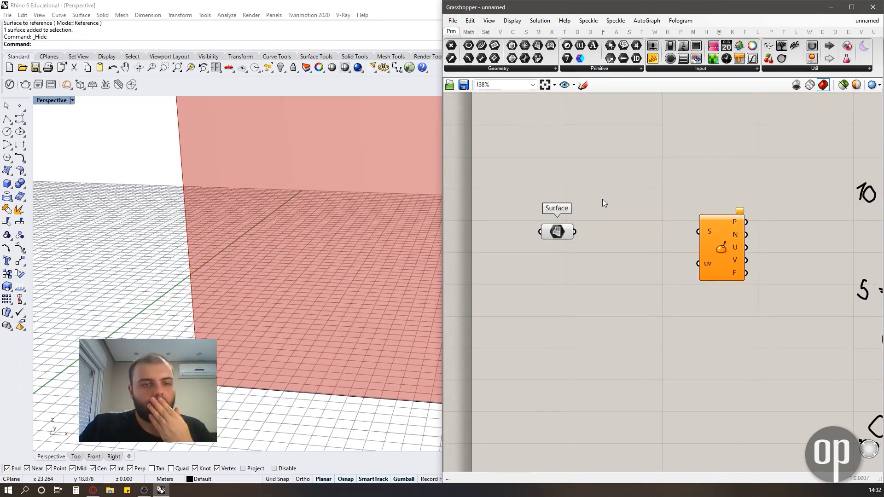
- Examine the Surface parameter and the Evaluate Surface component, especially its uv input
scroll(535, 233, "down", 2)
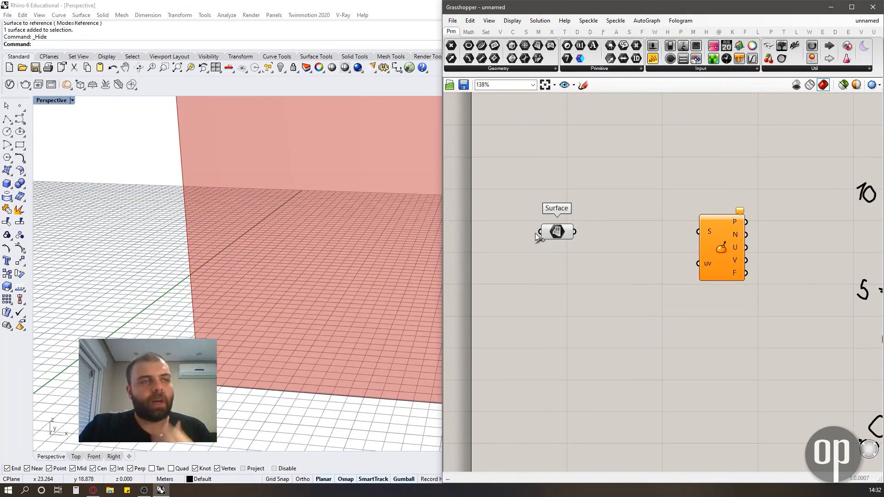
scroll(565, 213, "up", 1)
scroll(577, 222, "down", 3)
scroll(569, 221, "up", 3)
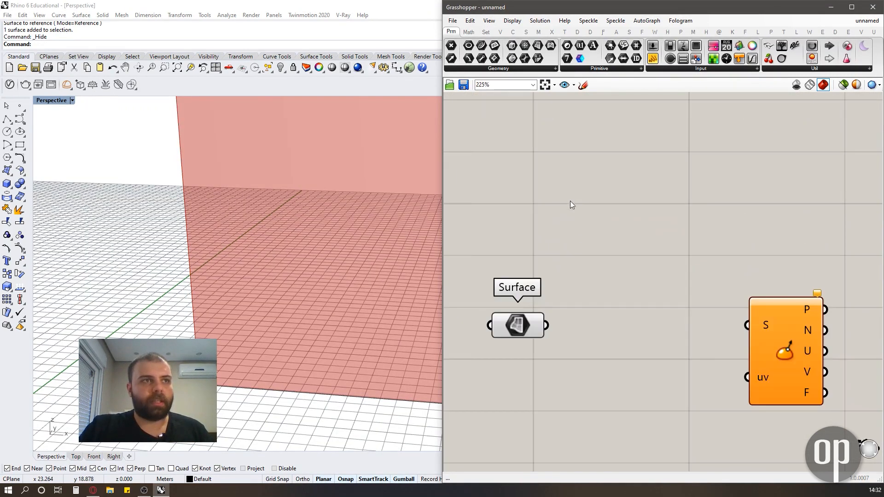
scroll(589, 218, "down", 3)
scroll(605, 264, "up", 3)
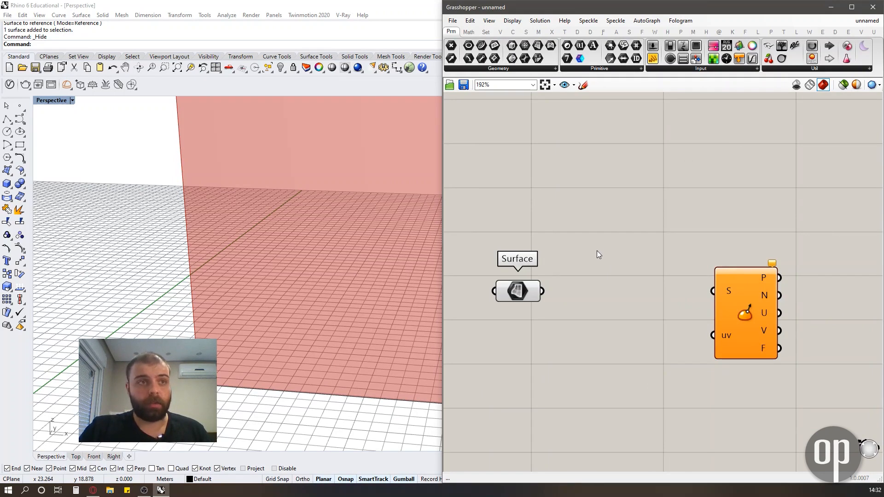
scroll(533, 216, "down", 2)
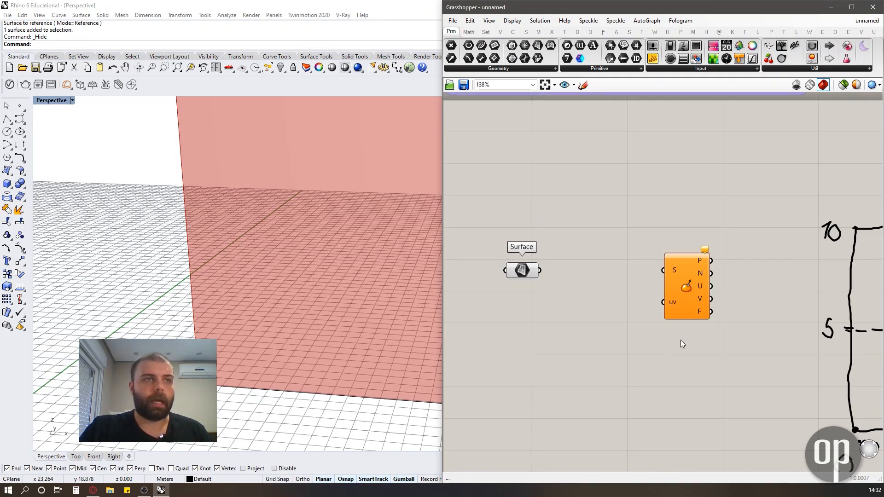
scroll(677, 336, "up", 2)
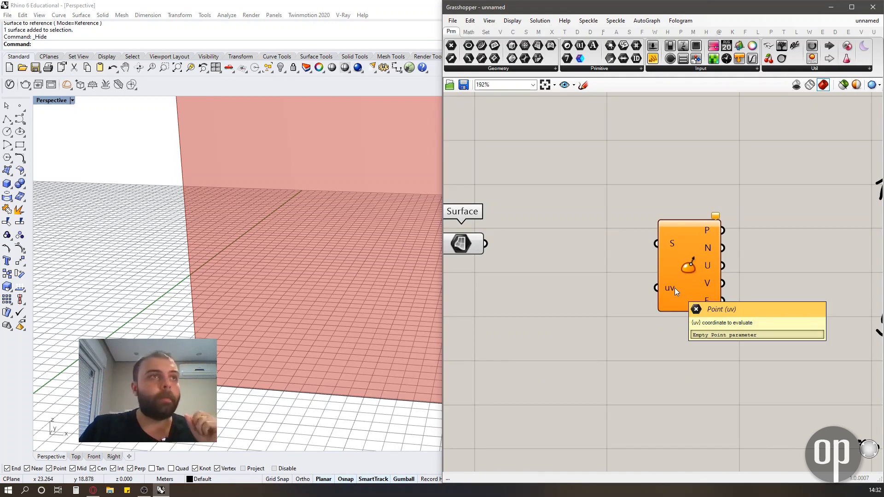
scroll(650, 365, "down", 2)
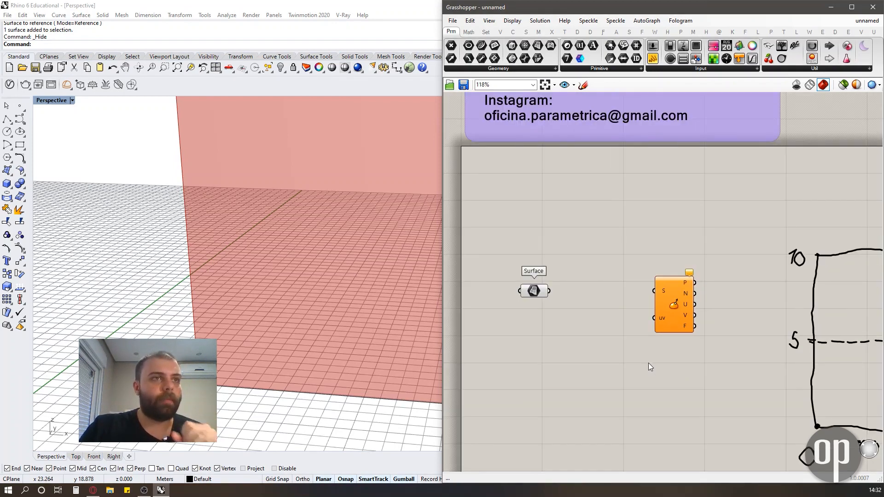
scroll(648, 362, "up", 2)
scroll(652, 301, "down", 2)
scroll(608, 306, "up", 2)
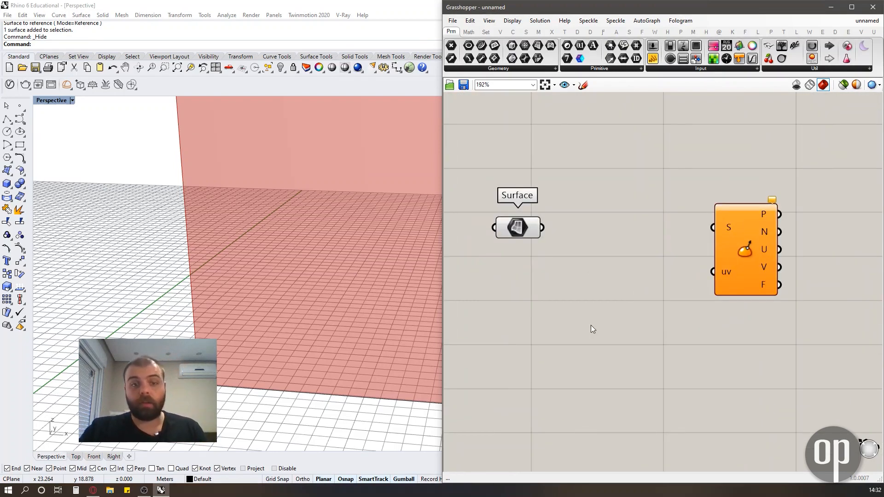
- Add a Construct Point component between the Surface parameter and the Evaluate Surface component, below them
double_click(608, 346)
type("CON")
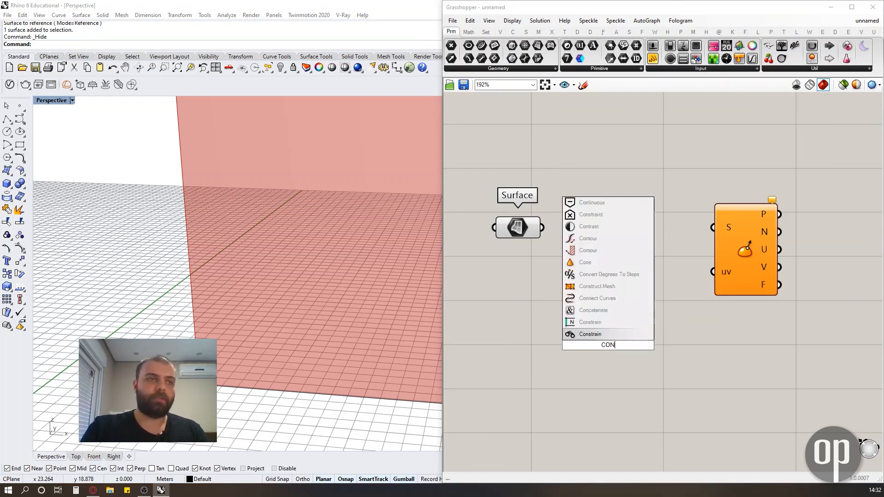
type("STRUC")
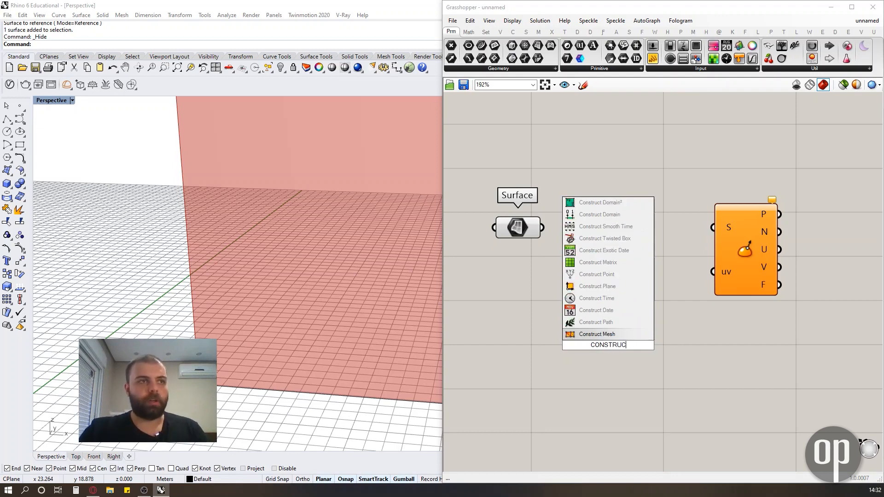
left_click(597, 274)
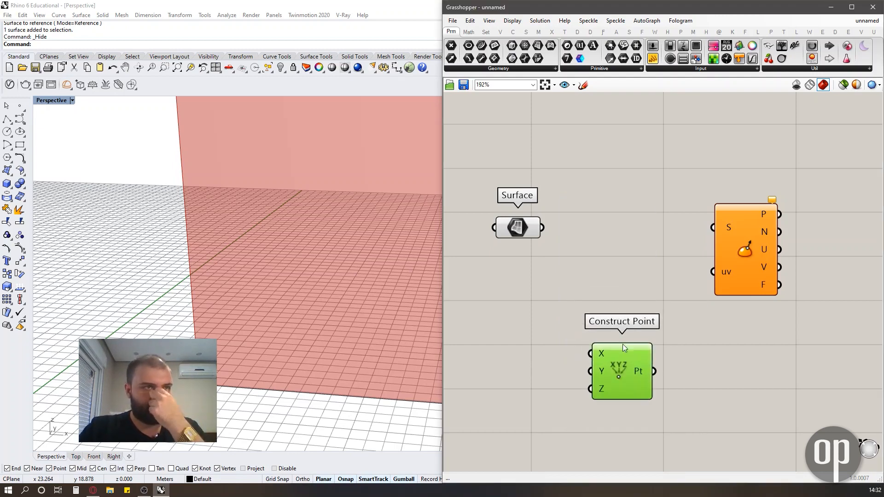
scroll(599, 345, "up", 3)
left_click_drag(556, 327, 619, 450)
scroll(573, 315, "down", 2)
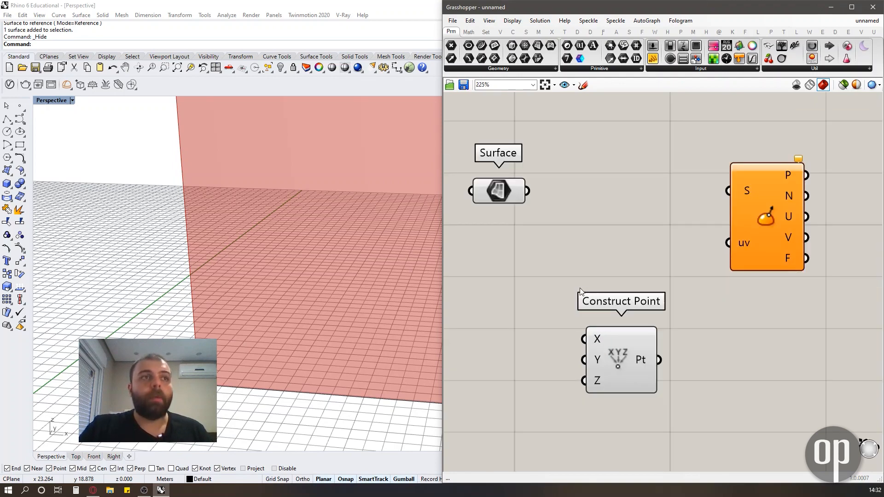
left_click(625, 361)
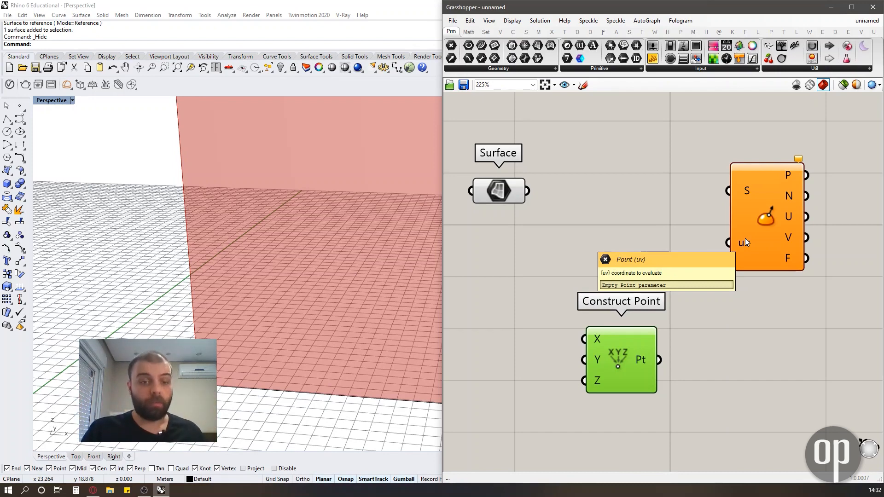
left_click(663, 153)
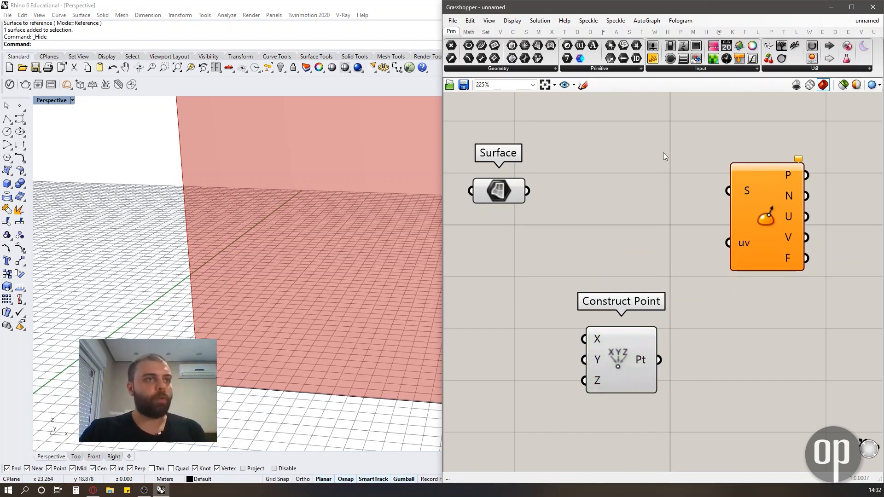
left_click(622, 361)
- Add two integer number sliders ranging from 0 to 50 and wire them to Construct Point's X and Y inputs
scroll(619, 256, "down", 1)
scroll(620, 256, "down", 3)
scroll(520, 320, "up", 4)
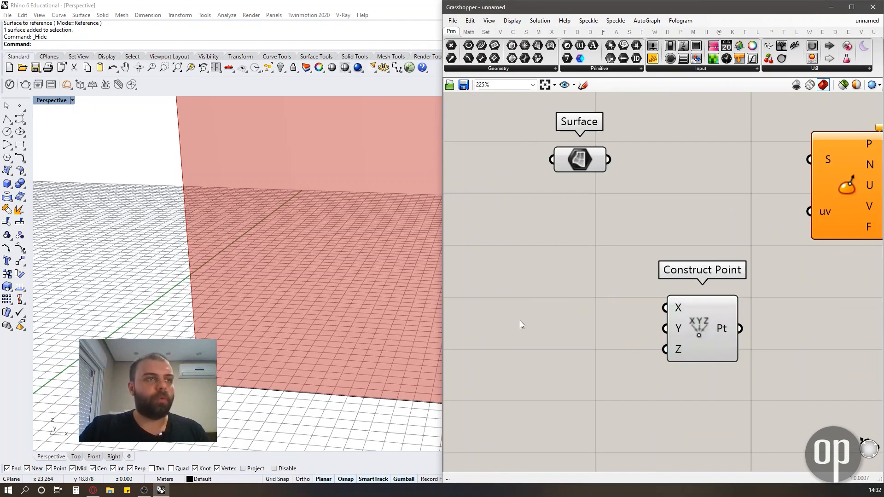
double_click(520, 320)
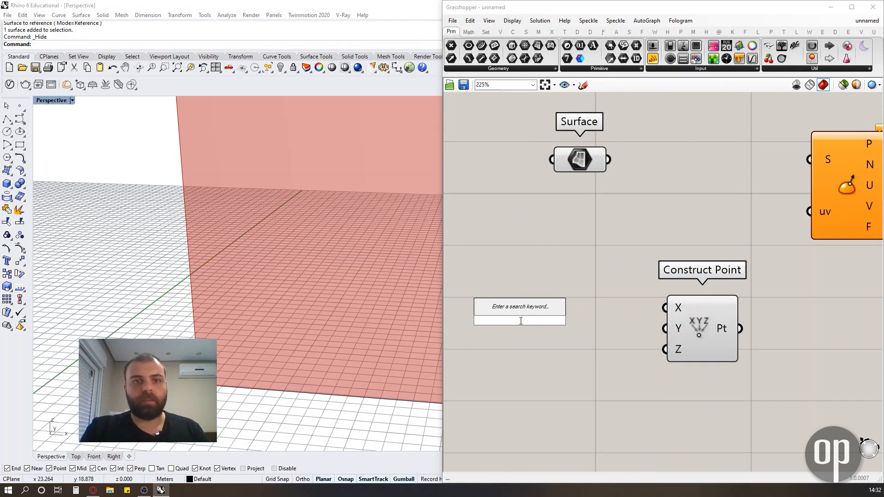
type("0<10")
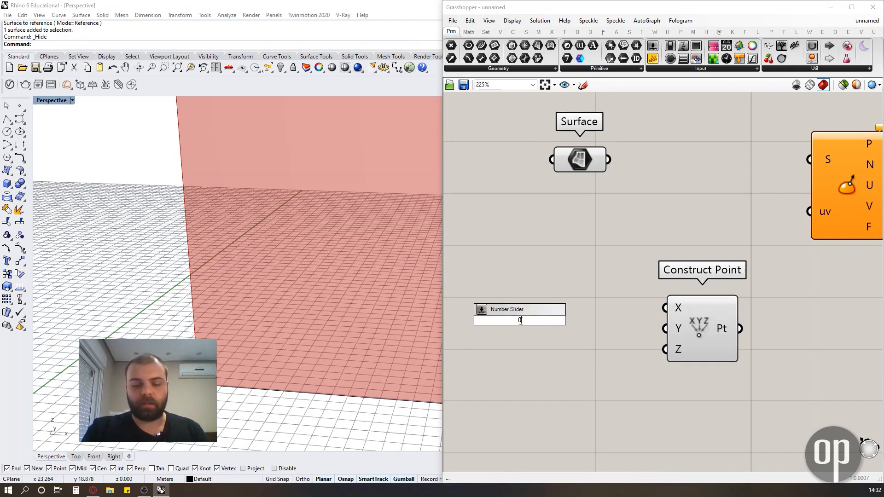
key("Return")
mouse_move(520, 320)
left_mouse_down()
mouse_move(520, 294)
mouse_move(547, 296)
mouse_move(536, 320)
left_mouse_up()
left_click(576, 267)
left_click_drag(586, 292, 664, 328)
left_click(620, 300)
- Set the X coordinate slider to 20 and the Y coordinate slider to 11, checking the point in the Rhino viewport
left_click_drag(536, 303, 549, 329)
scroll(290, 299, "down", 5)
right_click_drag(290, 300, 280, 319)
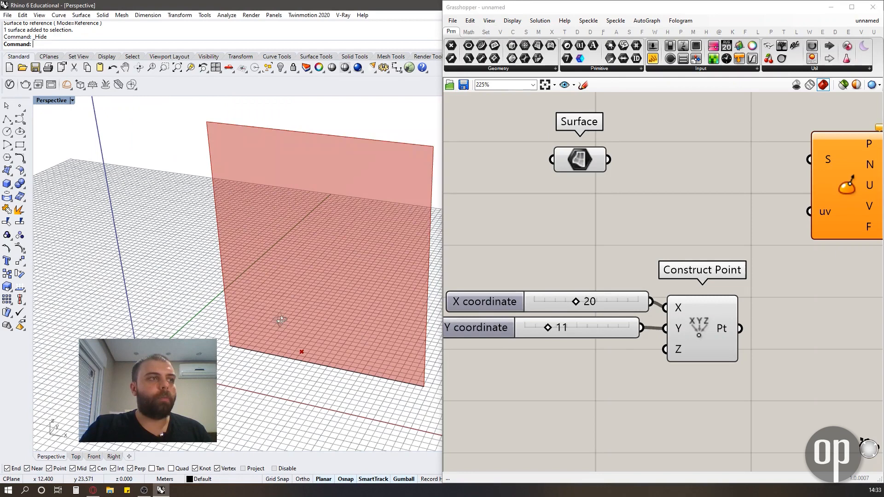
left_click(683, 338)
scroll(341, 357, "up", 5)
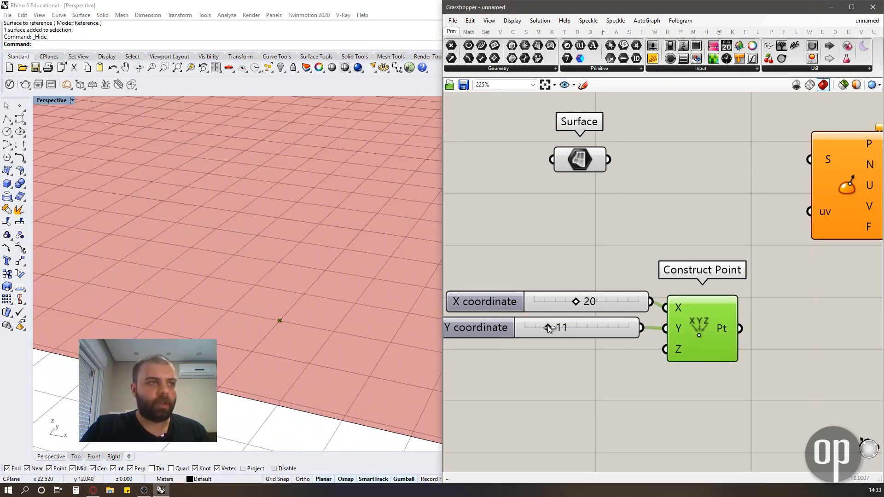
- Set the Y coordinate slider to 8 and check the point against the surface in the viewport
left_click_drag(545, 328, 545, 327)
scroll(290, 295, "down", 7)
right_click_drag(290, 294, 303, 272)
scroll(644, 257, "down", 1)
- Wire Construct Point's Pt output to Evaluate Surface's uv input and the Surface parameter to its S input
left_click_drag(687, 362, 746, 262)
left_click(592, 293)
left_click(553, 220)
left_click(570, 180)
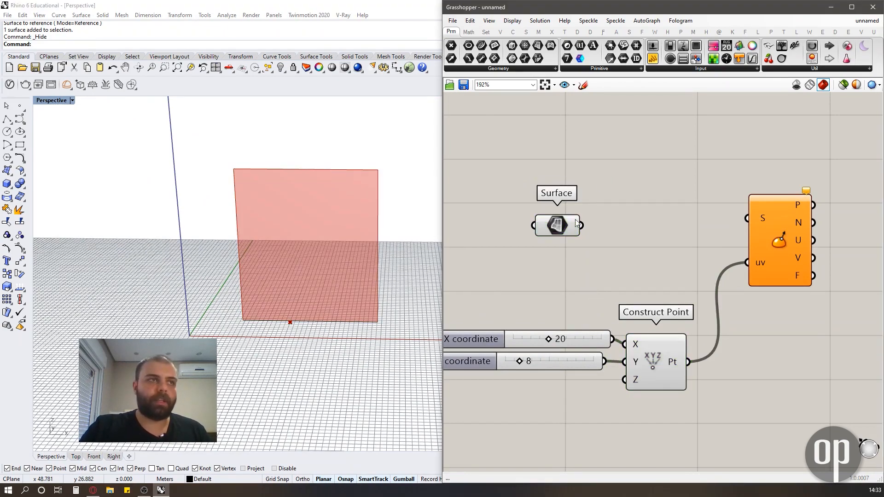
left_click_drag(579, 225, 755, 214)
left_click(682, 181)
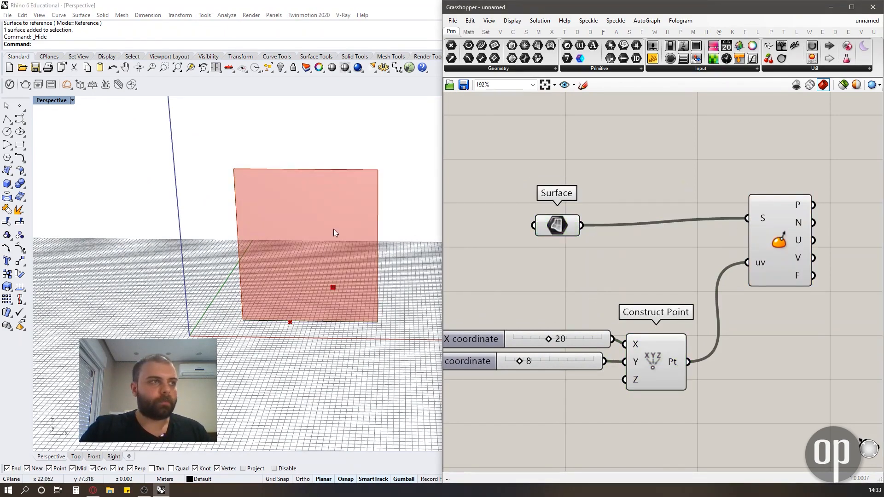
- Set the X coordinate slider to 15 and the Y coordinate slider to 16, checking the evaluated point on the surface
scroll(333, 228, "up", 2)
right_click_drag(349, 223, 341, 231)
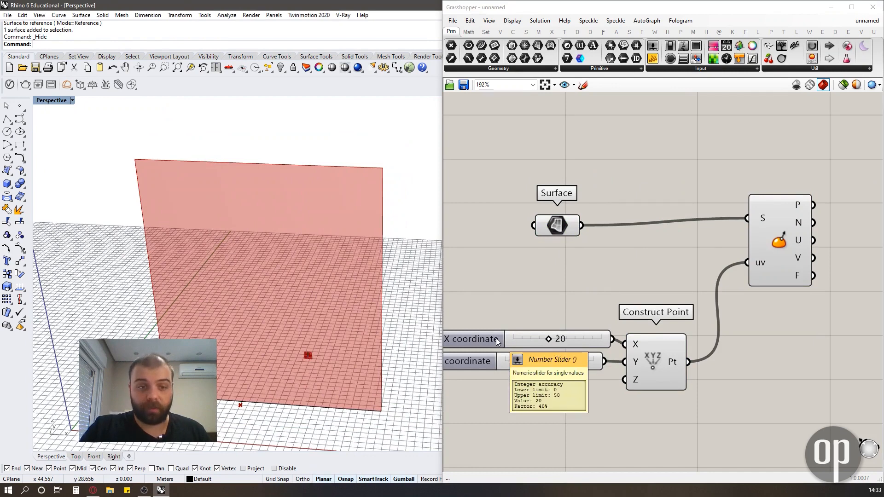
mouse_move(548, 340)
left_mouse_down()
mouse_move(519, 341)
mouse_move(514, 363)
mouse_move(525, 343)
mouse_move(559, 343)
mouse_move(541, 344)
left_mouse_up()
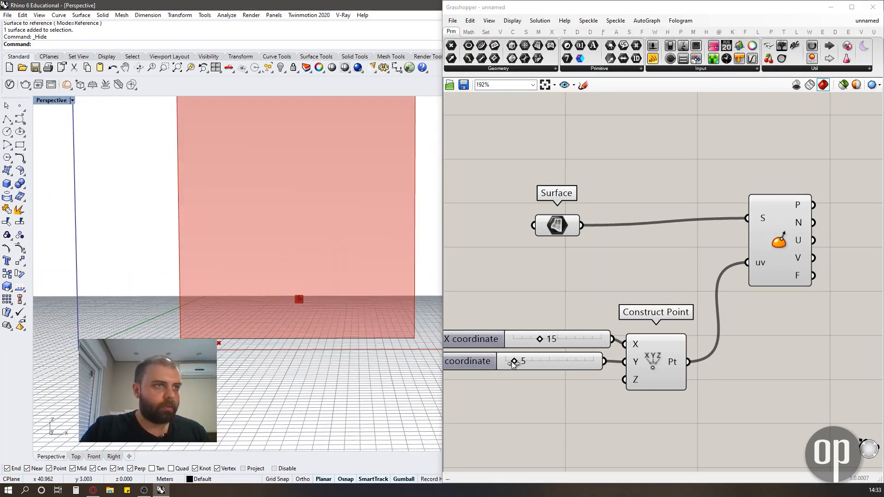
left_click_drag(513, 363, 533, 362)
scroll(281, 368, "down", 3)
right_click_drag(350, 281, 258, 304)
- Show the hidden surface in Rhino and stretch it horizontally with the gumball to about twice its width
left_click(281, 68)
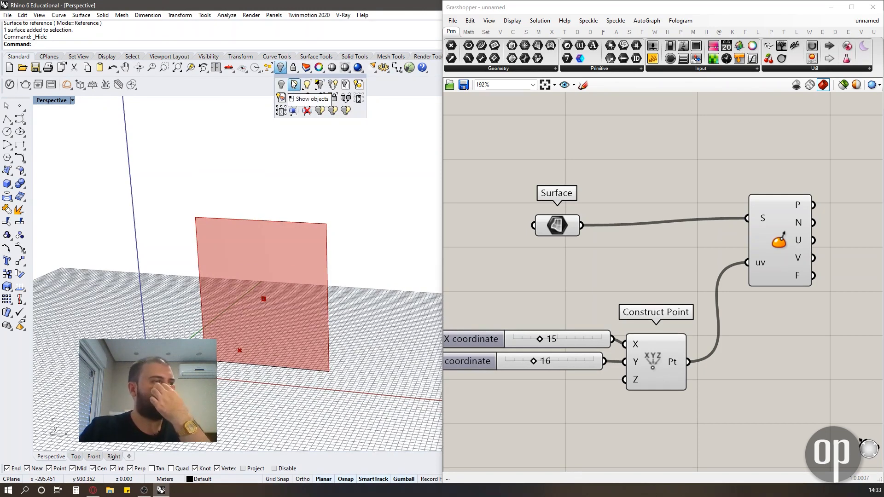
left_click(294, 84)
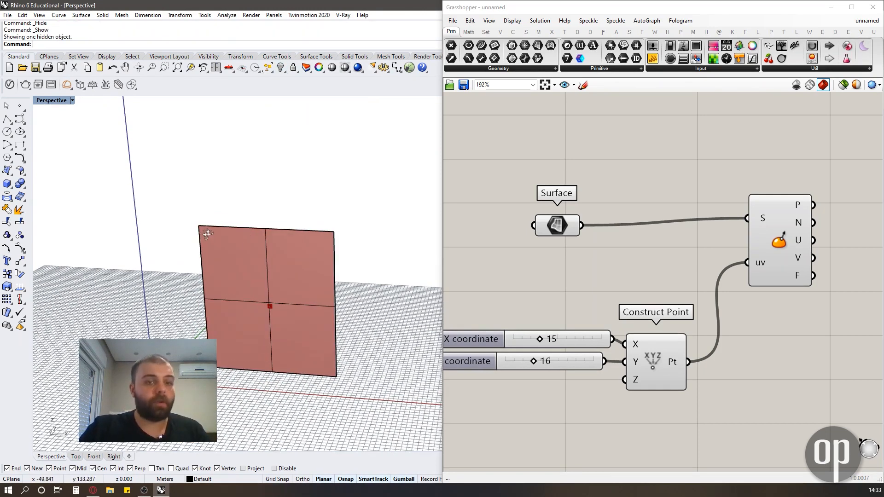
left_click(244, 238)
right_click_drag(244, 236, 261, 252)
left_click_drag(204, 278, 157, 276)
right_click_drag(291, 182, 281, 214)
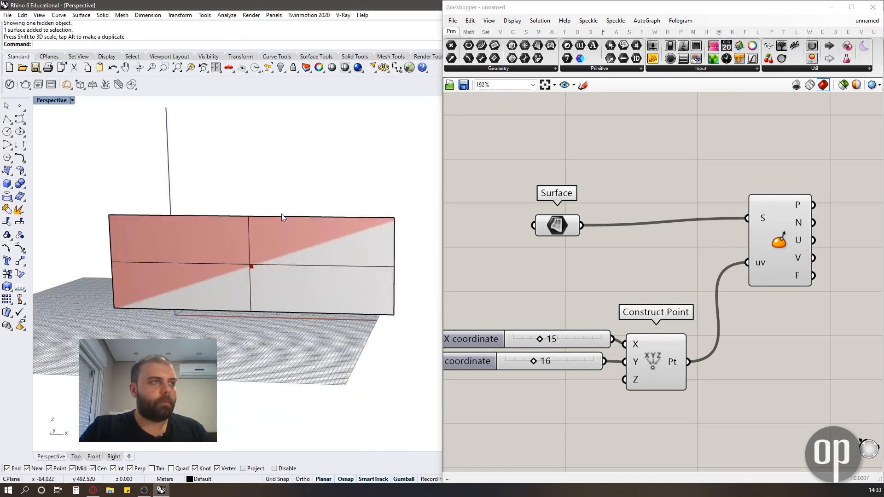
- Hide the stretched Rhino surface, and set the X coordinate slider to 25 and the Y coordinate slider to 0
left_click(280, 67)
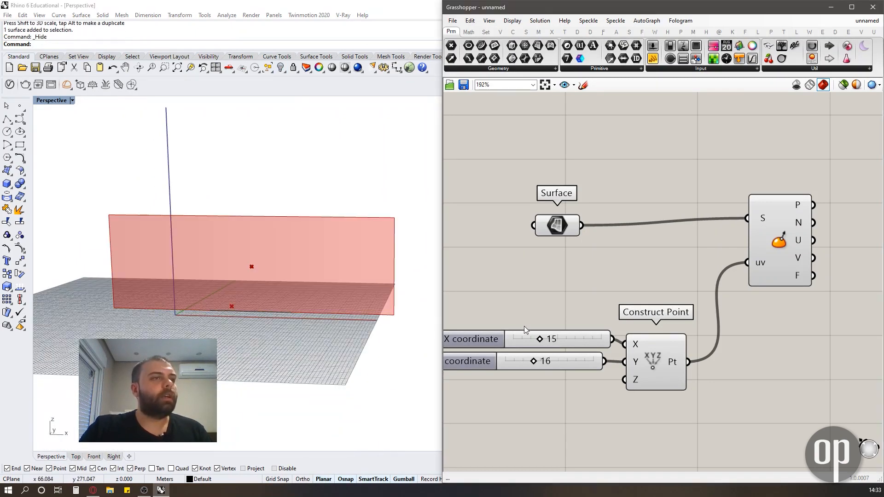
left_click_drag(540, 340, 508, 327)
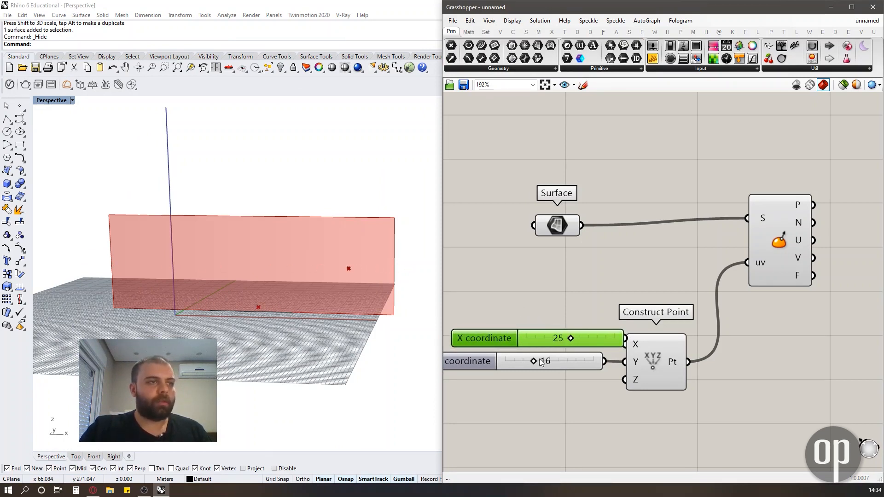
left_click_drag(533, 361, 558, 361)
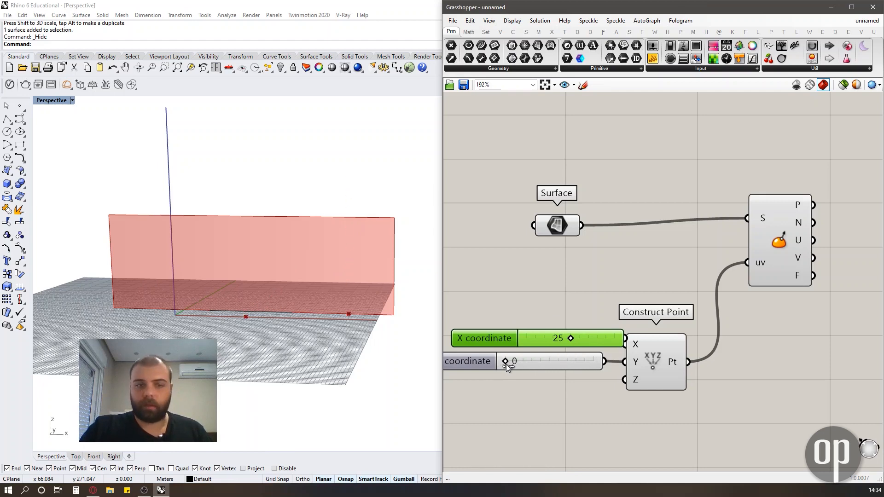
- Undo the hiding and the horizontal gumball scaling of the Rhino surface
right_click_drag(227, 266, 381, 284)
key("ctrl+z")
key("ctrl+z")
key("ctrl+z")
key("ctrl+z")
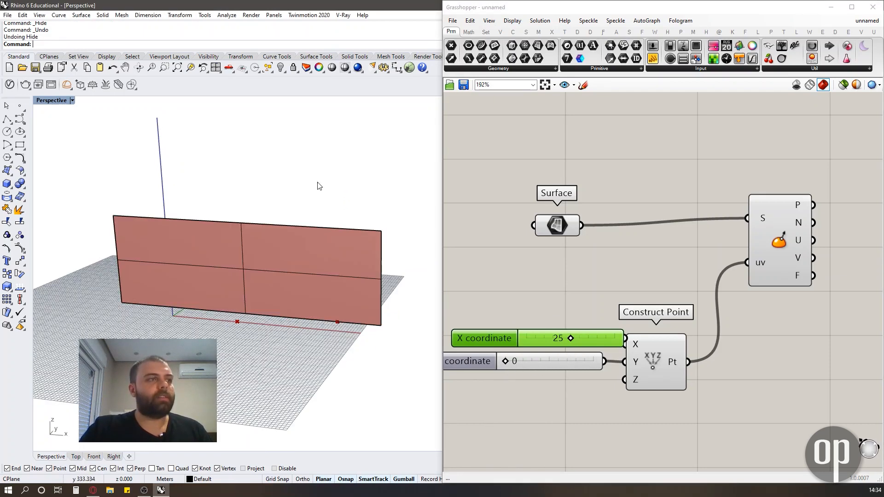
left_click(368, 254)
right_click_drag(368, 254, 318, 251)
- Set the X coordinate slider to 27 and the Y coordinate slider to 29 to move the evaluated point
left_click_drag(570, 339, 549, 338)
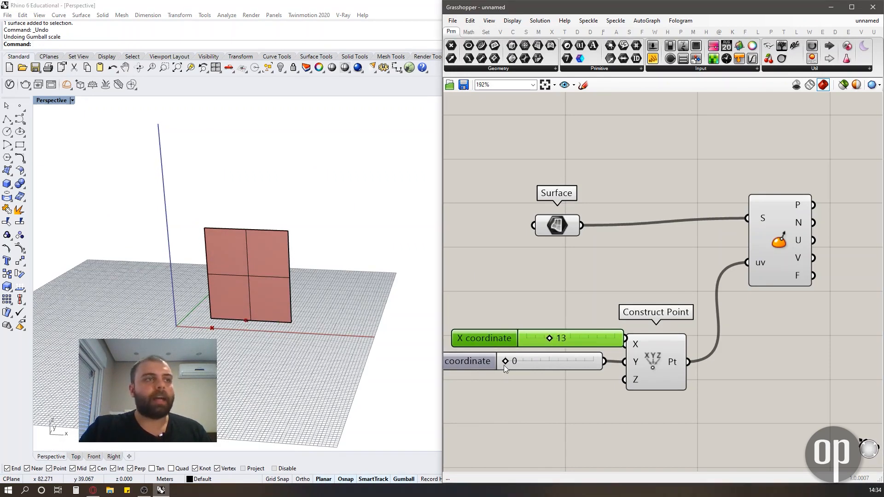
left_click_drag(505, 361, 573, 343)
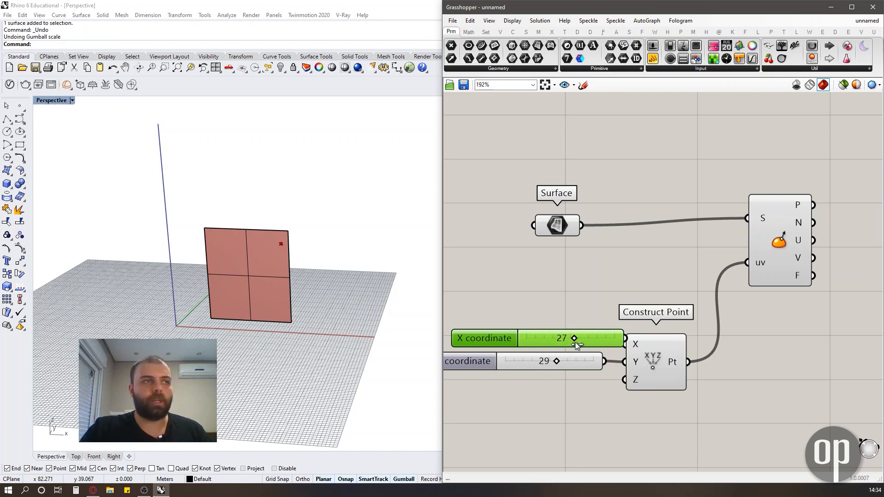
- Try scaling the Rhino surface in all directions and only horizontally with the gumball, undoing each scale
left_click(207, 271)
left_click_drag(207, 275, 99, 269)
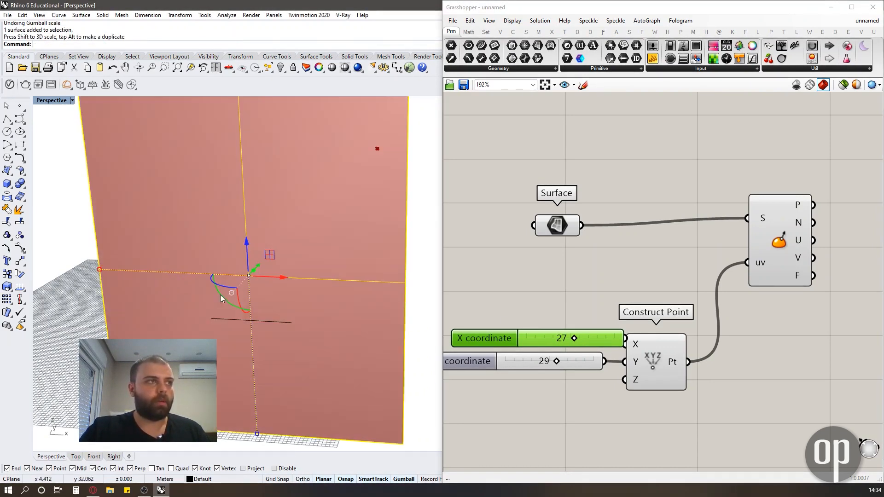
key("ctrl+z")
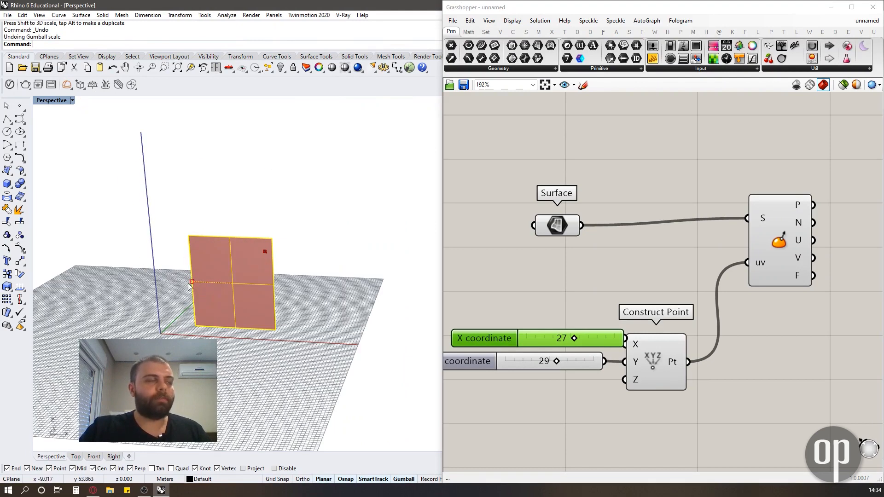
left_click_drag(194, 281, 114, 281)
right_click_drag(251, 174, 221, 194)
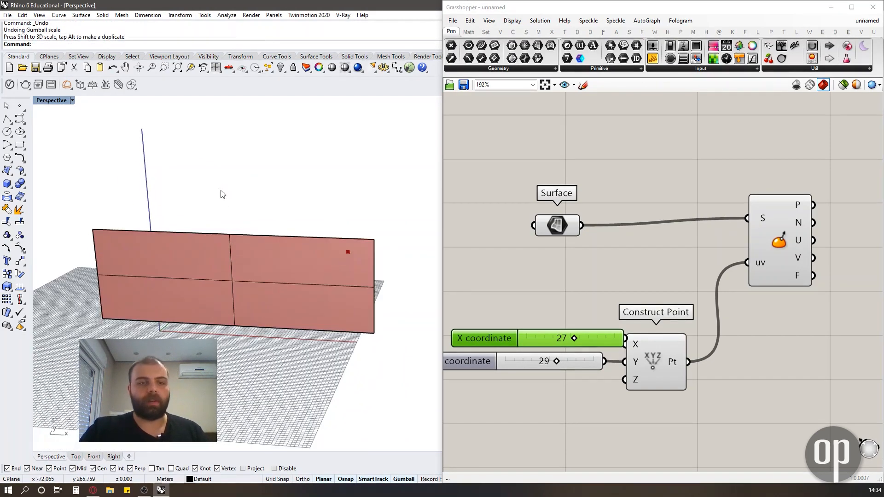
key("ctrl+z")
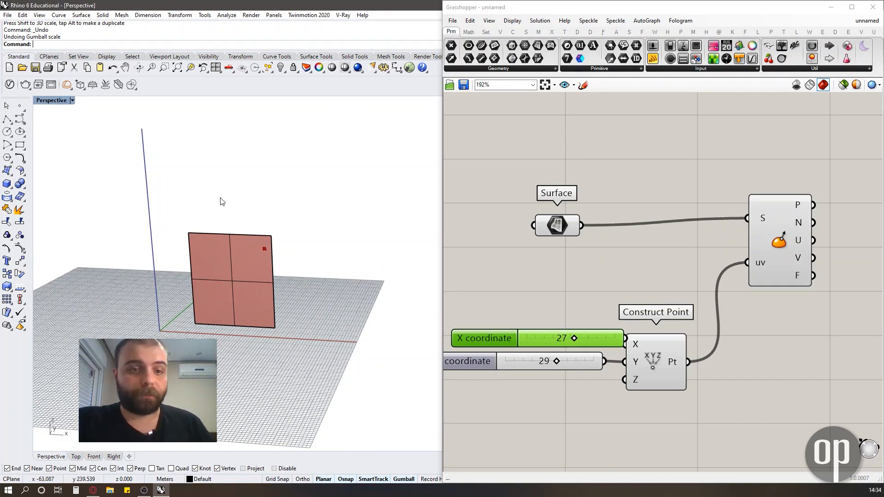
- Line up the X coordinate slider with the Y coordinate slider and hide the Rhino surface
left_click_drag(600, 344, 581, 343)
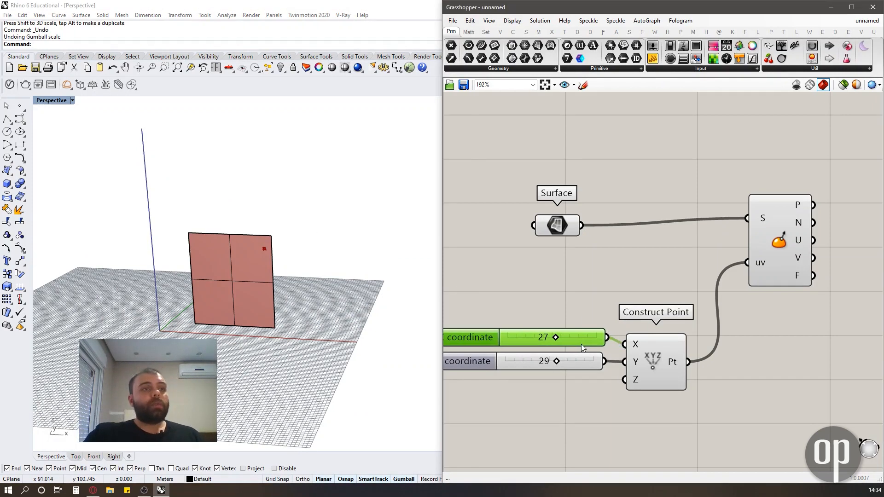
right_click_drag(275, 287, 253, 240)
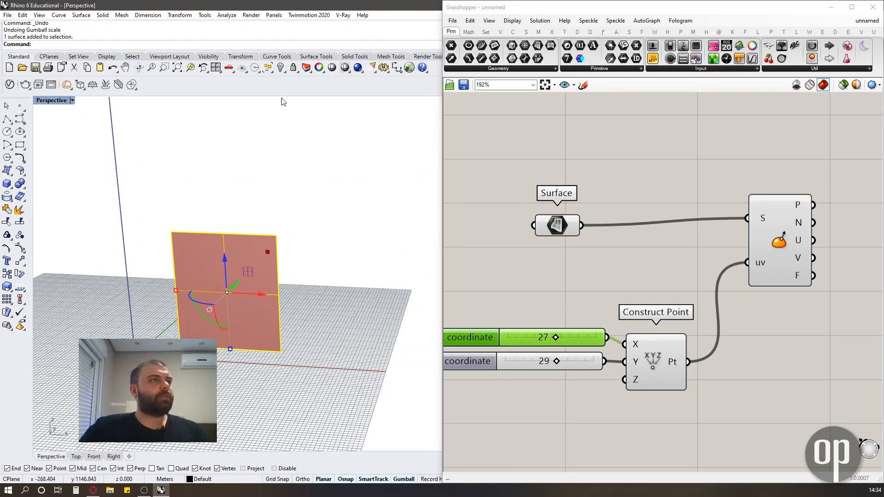
left_click(280, 67)
scroll(273, 225, "up", 3)
scroll(309, 191, "down", 2)
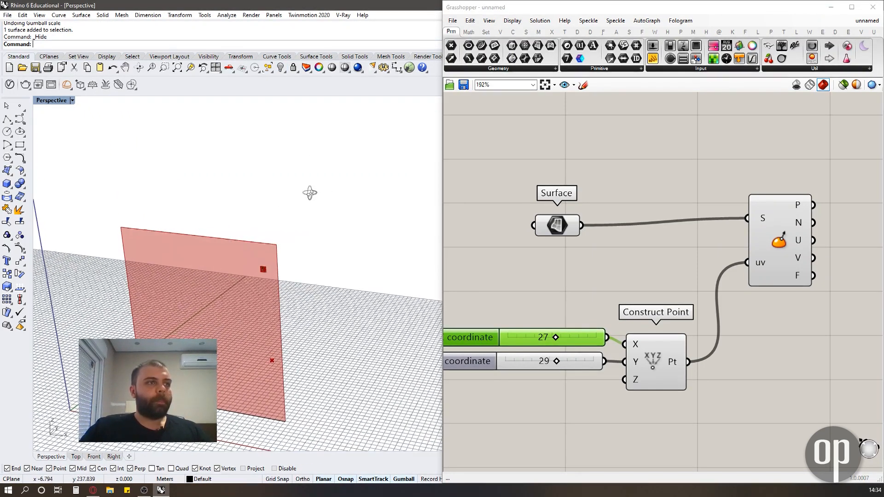
- Reparameterize the Surface parameter that feeds Evaluate Surface
scroll(509, 186, "down", 5)
scroll(681, 210, "up", 4)
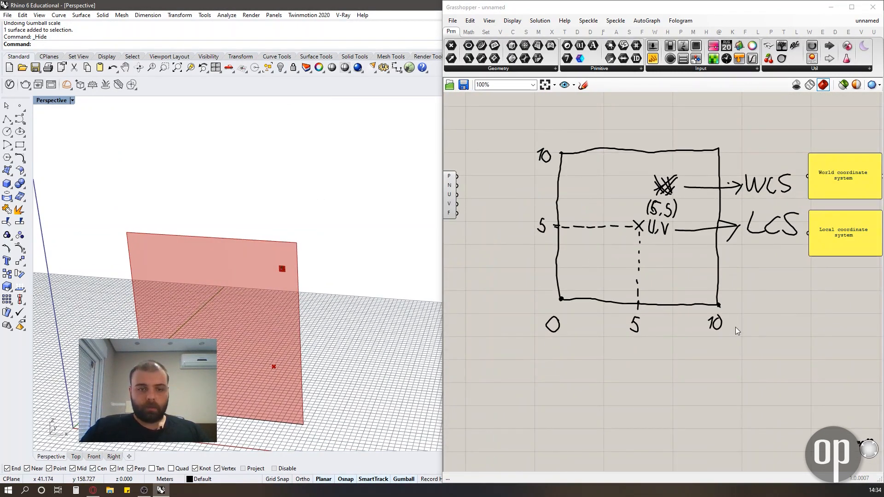
scroll(766, 270, "down", 3)
scroll(579, 213, "up", 5)
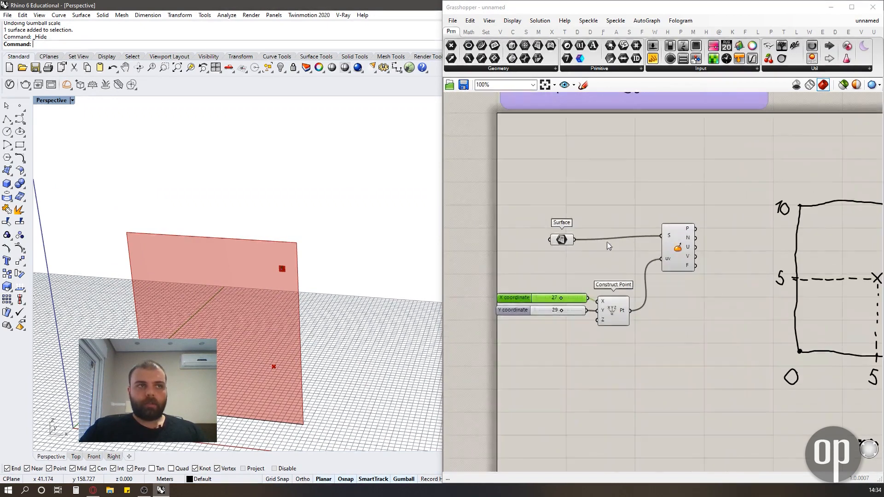
right_click(564, 240)
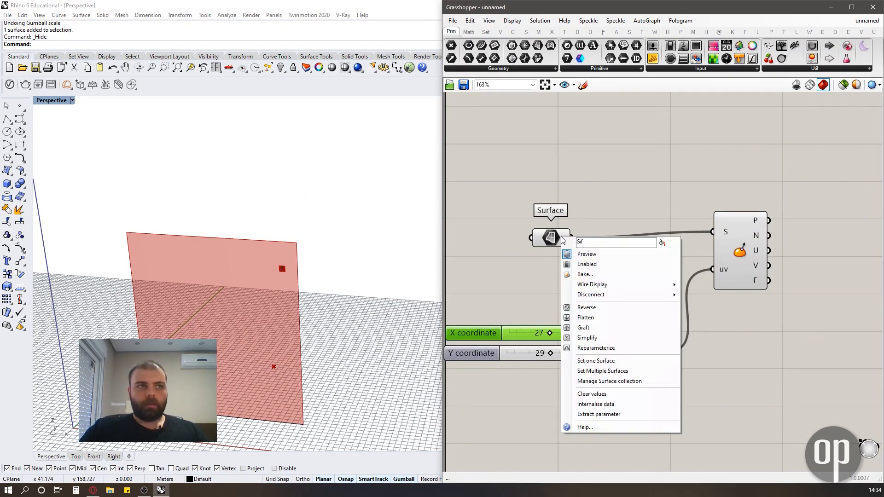
left_click(606, 348)
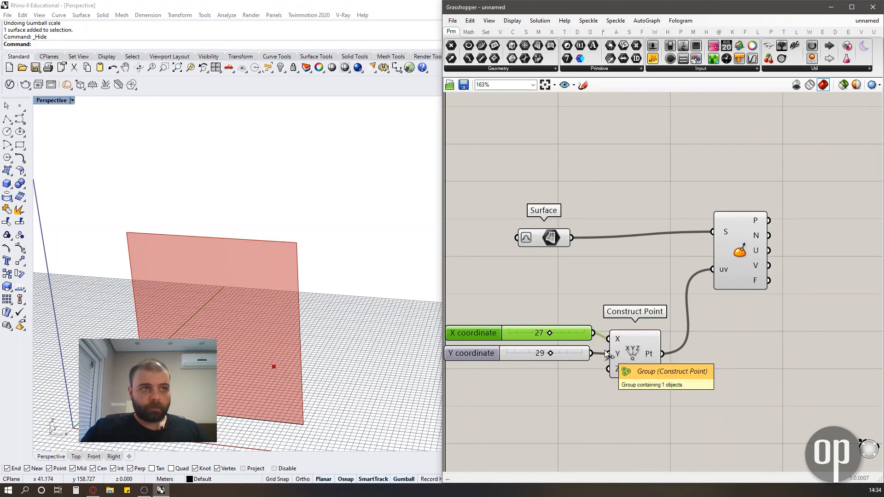
- Sketch a 0 and a 1 beneath the 0 and 10 labels of the square diagram's horizontal axis
scroll(474, 238, "down", 6)
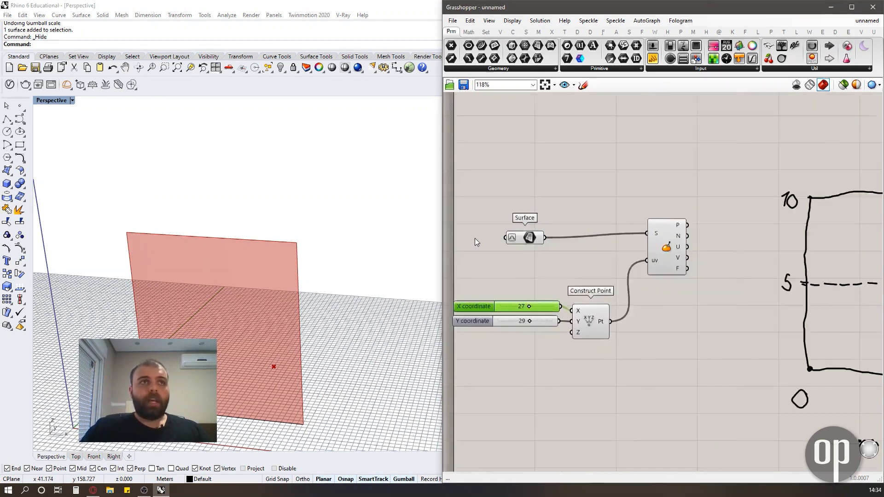
scroll(745, 308, "up", 5)
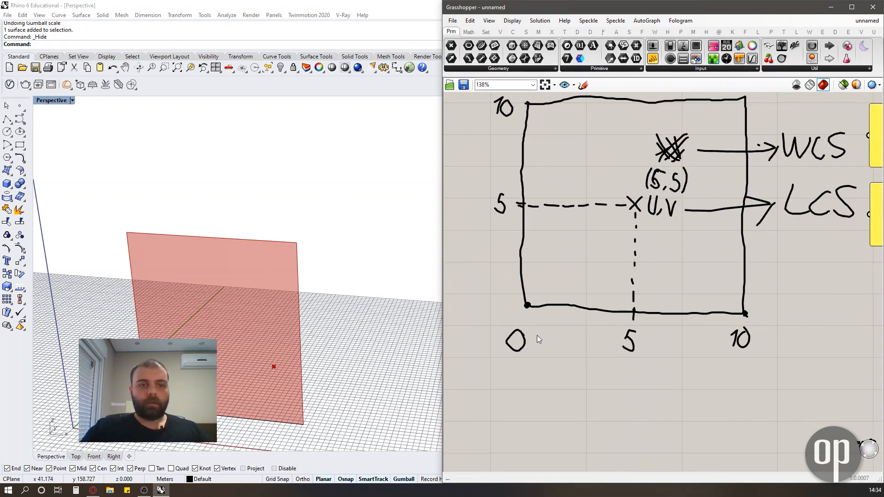
left_click(583, 85)
scroll(558, 292, "up", 4)
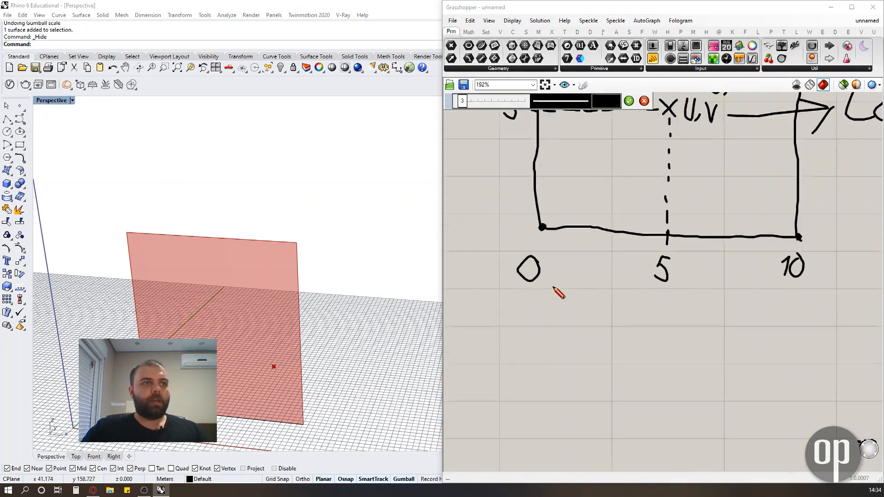
mouse_move(536, 363)
left_mouse_down()
mouse_move(511, 371)
mouse_move(538, 368)
left_mouse_up()
scroll(495, 357, "down", 2)
right_click_drag(768, 366, 670, 374)
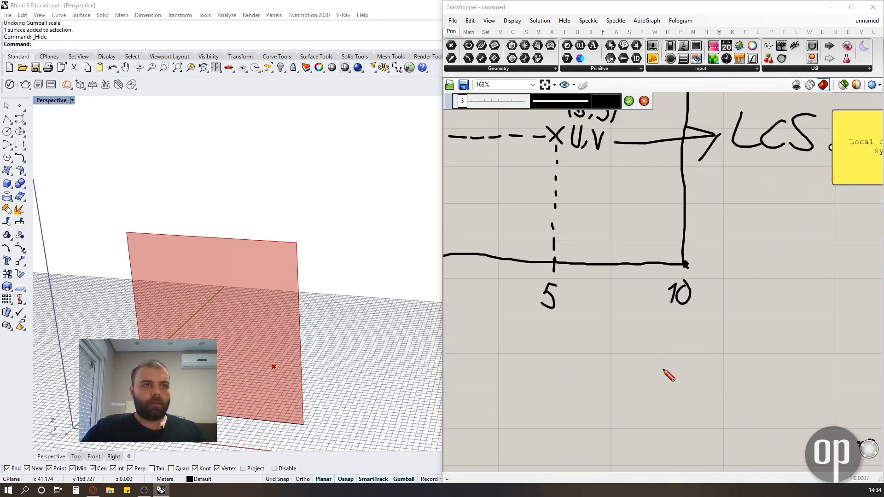
left_click_drag(657, 366, 683, 396)
scroll(676, 370, "down", 4)
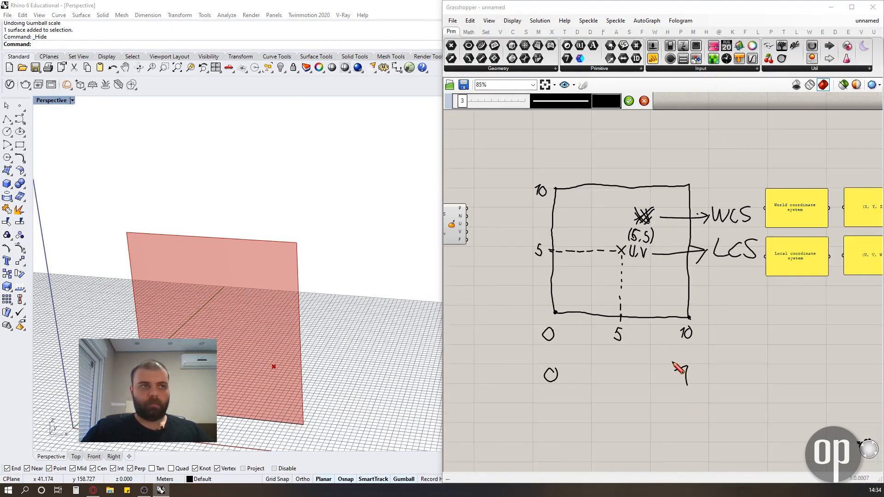
- Sketch a 1 beside the 10 label on the square diagram's vertical axis
scroll(550, 325, "up", 3)
scroll(537, 331, "down", 2)
scroll(517, 188, "up", 3)
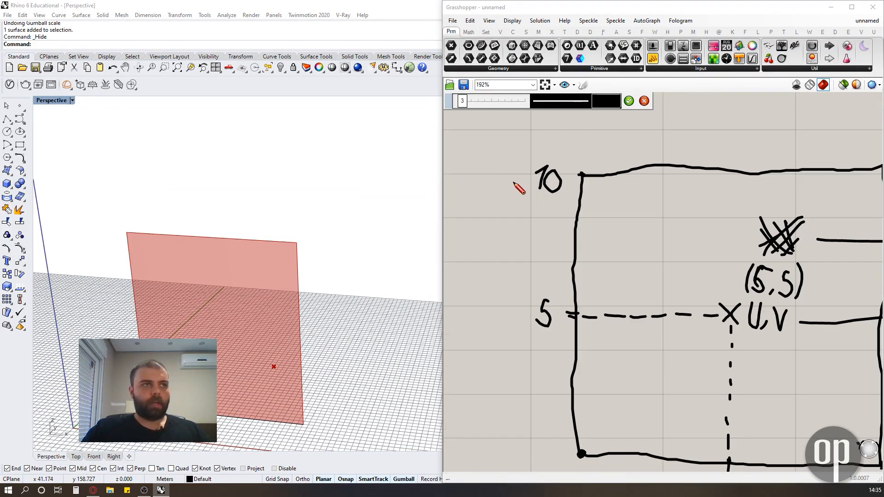
left_click_drag(511, 199, 507, 176)
scroll(506, 177, "down", 4)
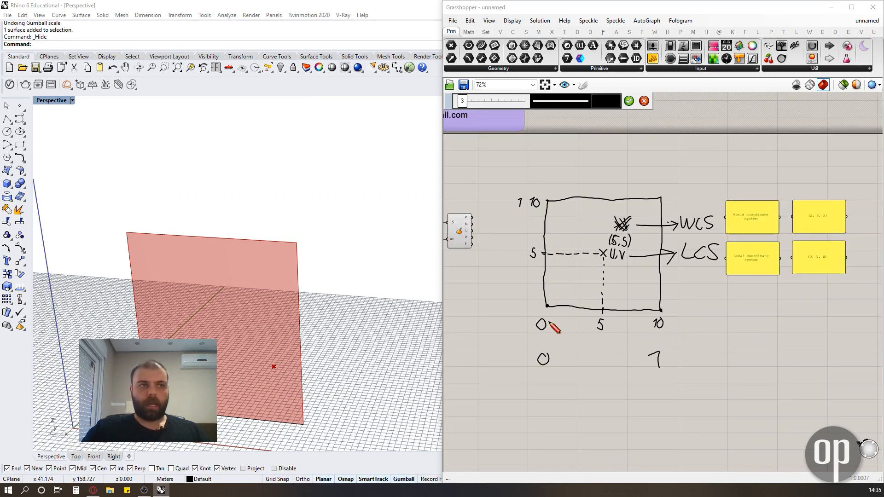
scroll(601, 329, "up", 1)
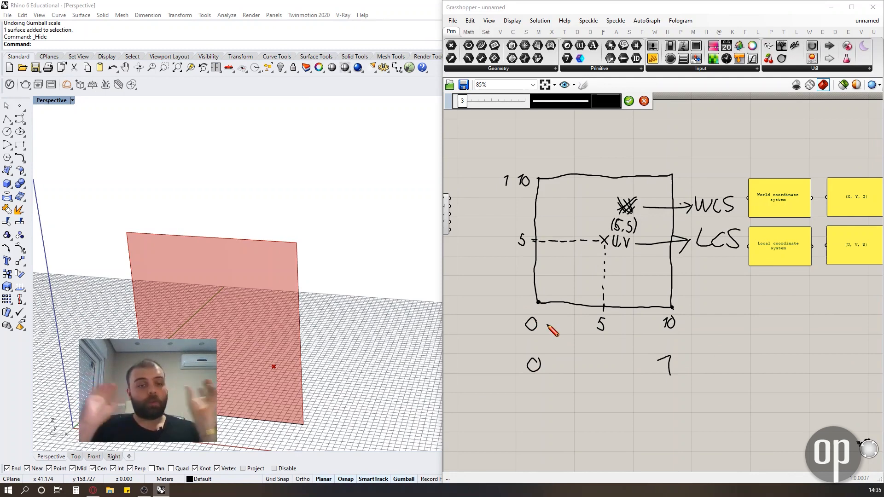
- Sketch the value 0,5 beneath the 5 label on the square diagram's horizontal axis
scroll(591, 348, "up", 3)
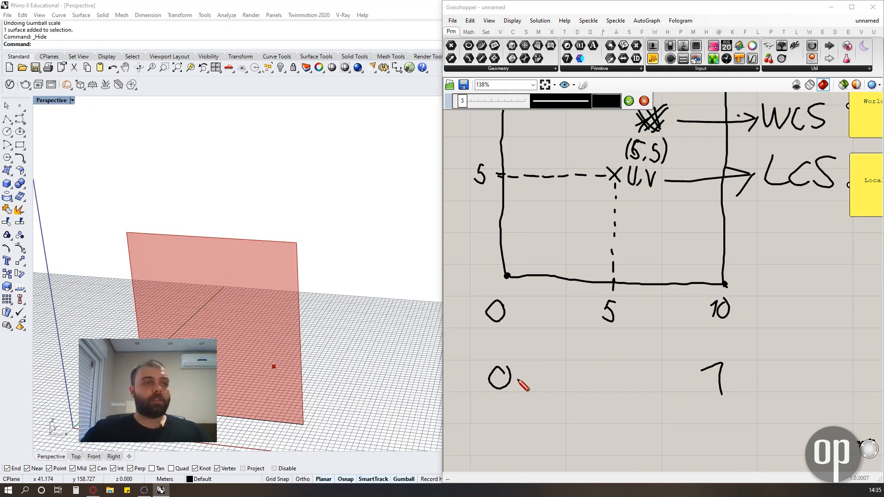
scroll(597, 407, "up", 2)
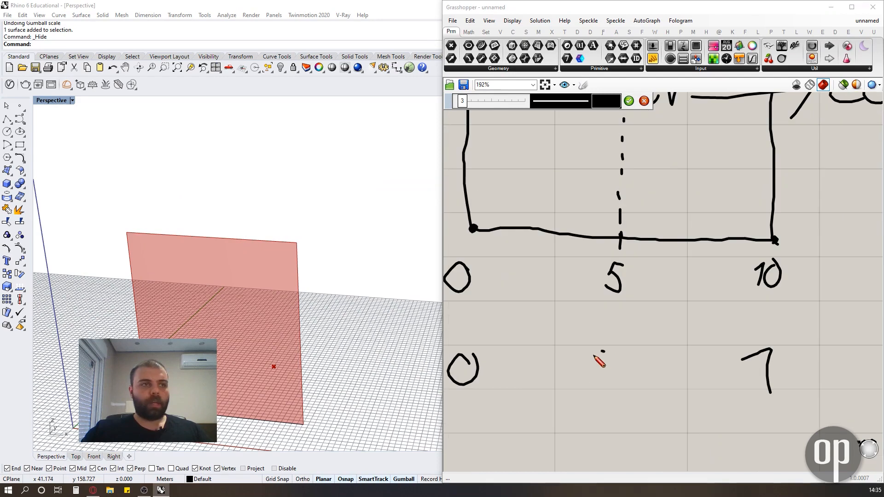
left_click_drag(594, 352, 595, 354)
left_click_drag(614, 384, 607, 398)
mouse_move(622, 350)
left_mouse_down()
mouse_move(645, 400)
mouse_move(624, 400)
left_mouse_up()
left_click_drag(621, 346, 651, 345)
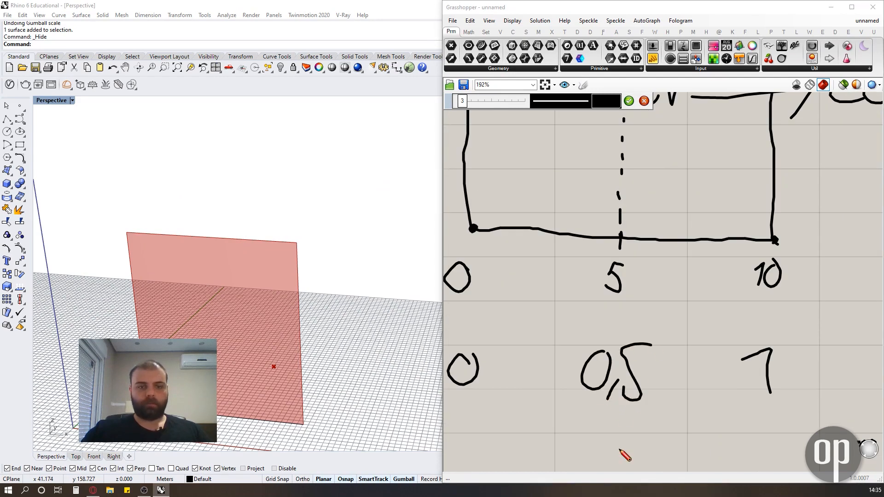
- Sketch the value 0,5 beside the 5 label on the diagram's vertical axis and accept the sketch
scroll(598, 368, "down", 5)
scroll(586, 277, "up", 7)
mouse_move(503, 268)
left_mouse_down()
mouse_move(517, 296)
mouse_move(505, 273)
left_mouse_up()
mouse_move(529, 301)
left_mouse_down()
mouse_move(519, 313)
mouse_move(573, 257)
left_mouse_up()
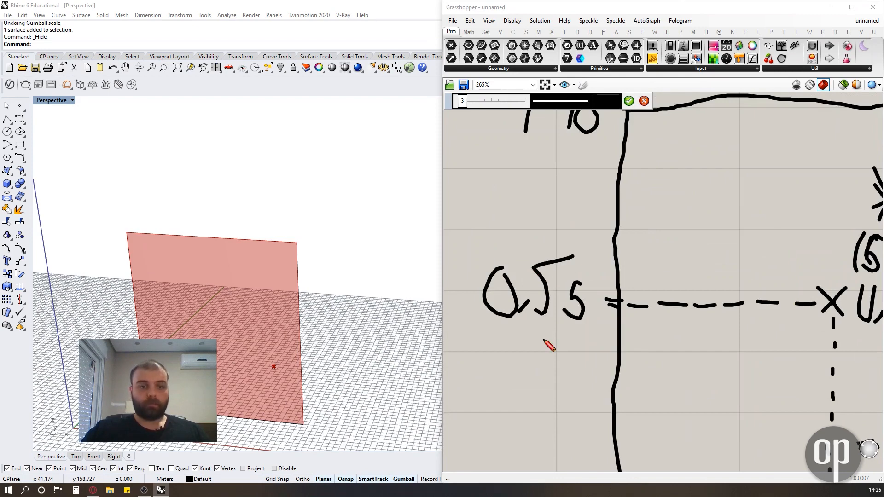
left_click(629, 101)
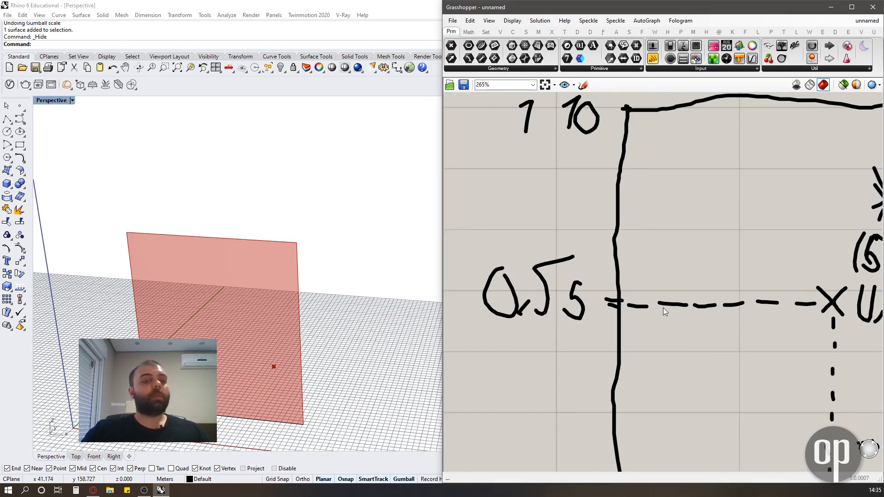
- Delete the Construct Point component together with its X and Y coordinate sliders
scroll(664, 312, "down", 3)
scroll(757, 297, "down", 3)
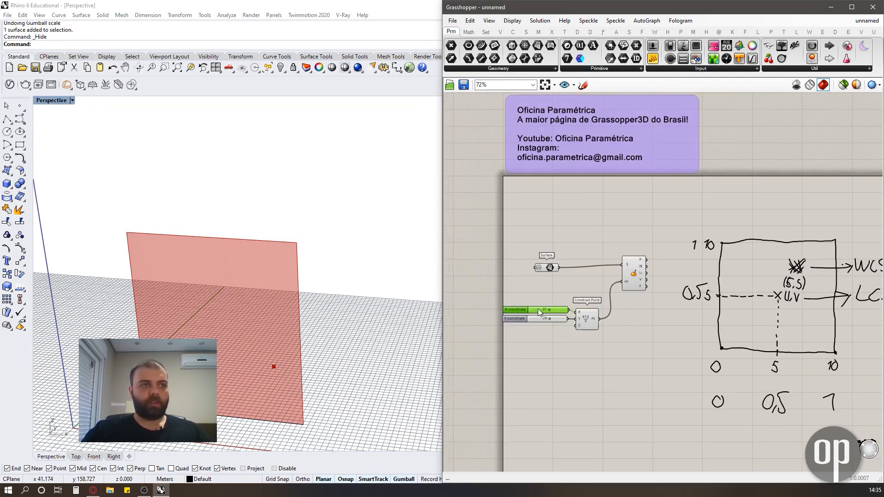
scroll(529, 299, "up", 4)
left_click_drag(697, 431, 583, 284)
key("Delete")
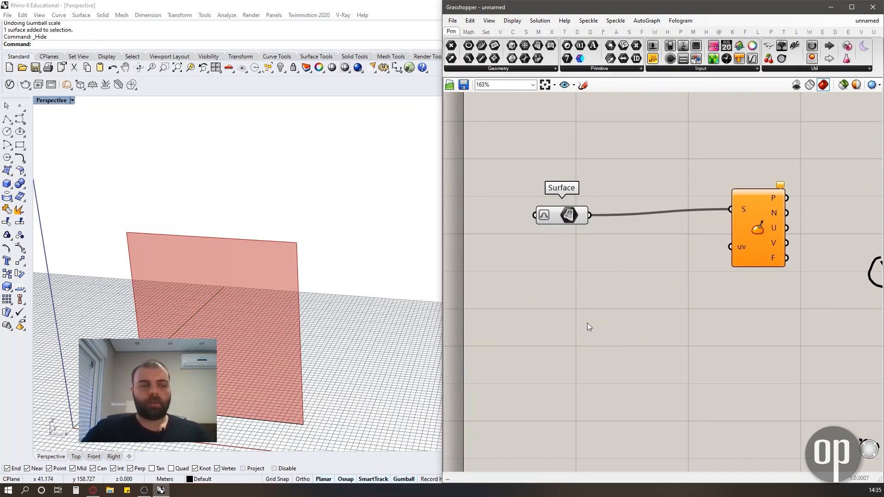
- Add an MD Slider below the Surface parameter, enlarge it and connect it to the uv input of Evaluate Surface
double_click(589, 326)
type("md sl")
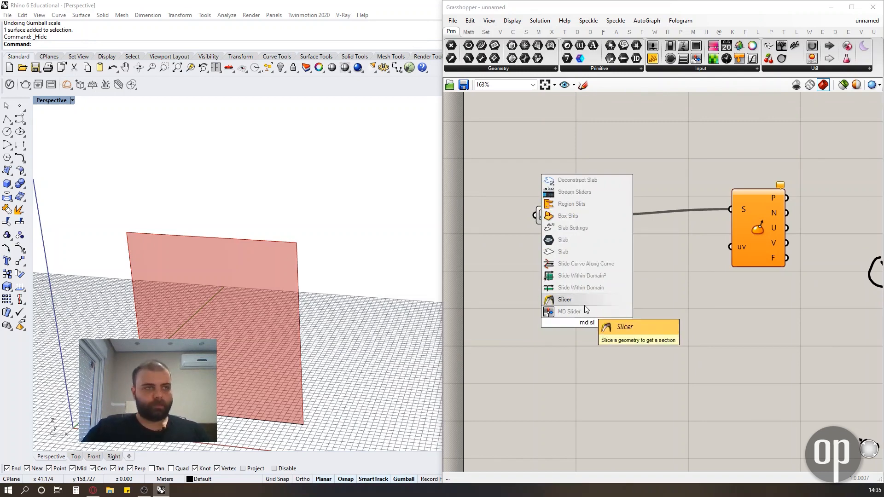
left_click(584, 309)
left_click_drag(587, 322, 605, 332)
left_click_drag(633, 277, 647, 300)
left_click(695, 319)
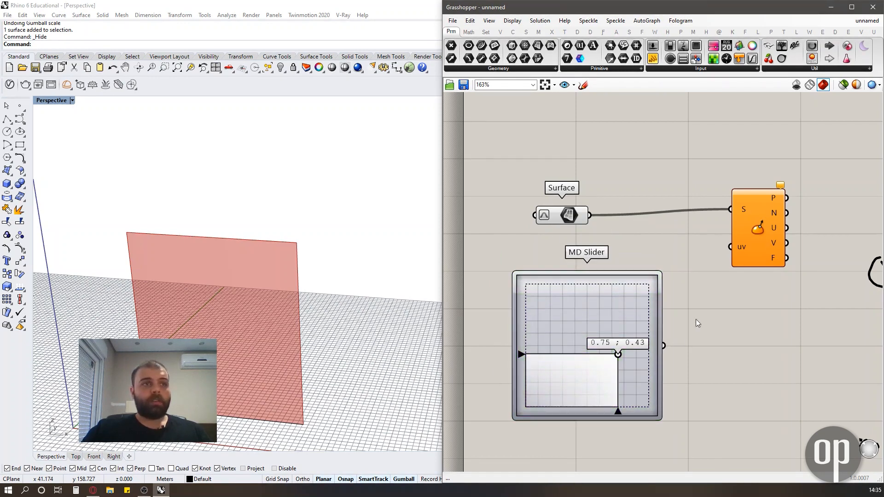
left_click_drag(666, 349, 730, 247)
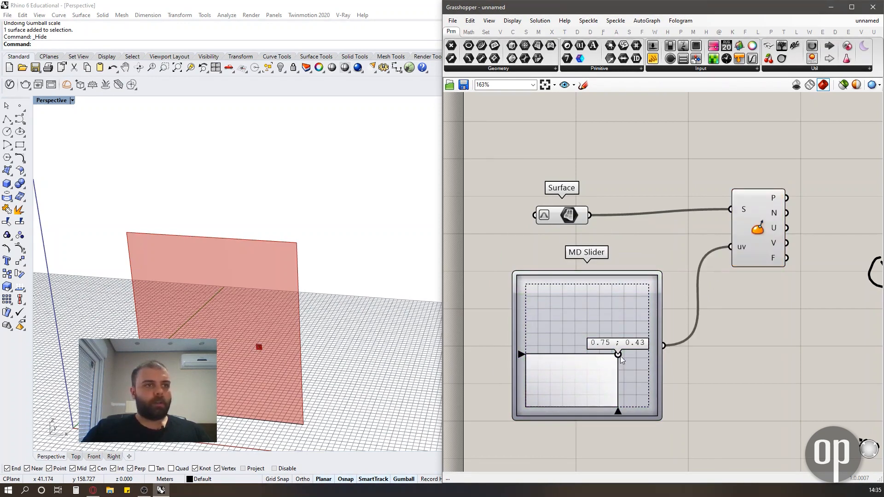
- Test the evaluated point by setting the MD Slider to about 0.05 ; 0.83, 0.5 ; 0.5 and 0.49 ; 0.39
left_click_drag(620, 356, 532, 304)
right_click_drag(233, 207, 316, 201)
scroll(106, 248, "up", 5)
right_click_drag(240, 216, 288, 202)
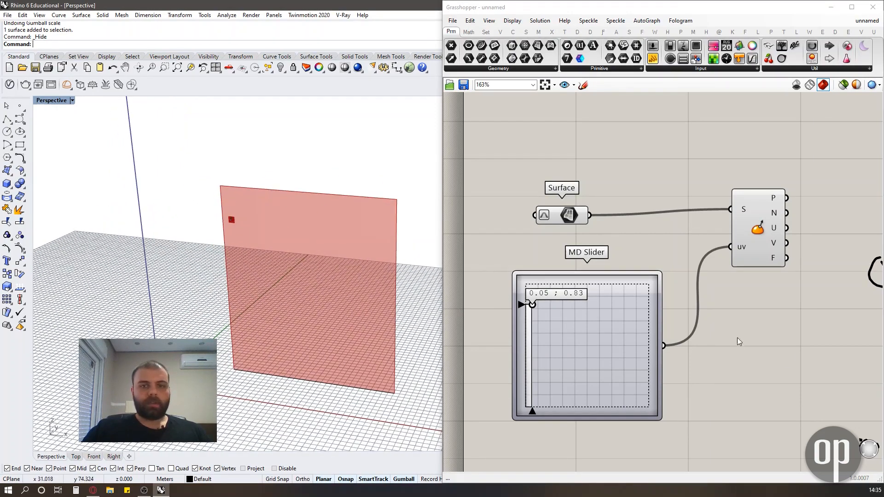
left_click_drag(532, 305, 587, 346)
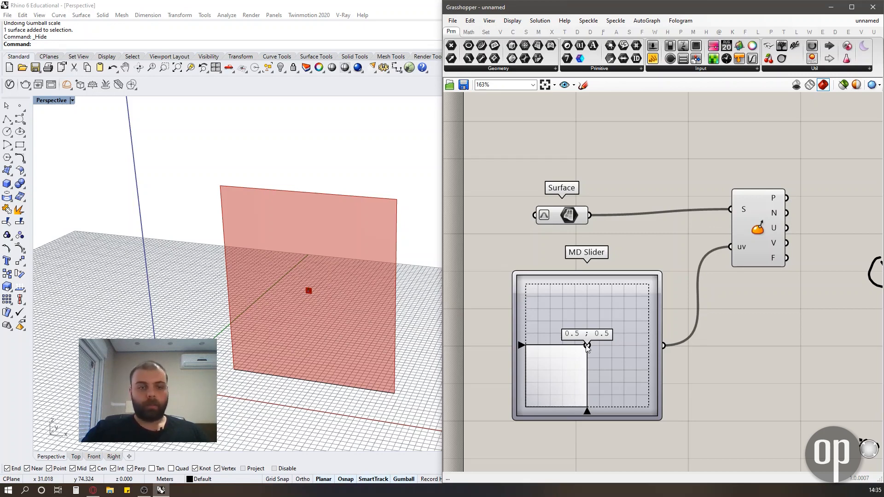
mouse_move(587, 346)
left_mouse_down()
mouse_move(535, 294)
mouse_move(573, 394)
mouse_move(612, 428)
mouse_move(645, 391)
mouse_move(589, 319)
mouse_move(577, 356)
mouse_move(586, 360)
left_mouse_up()
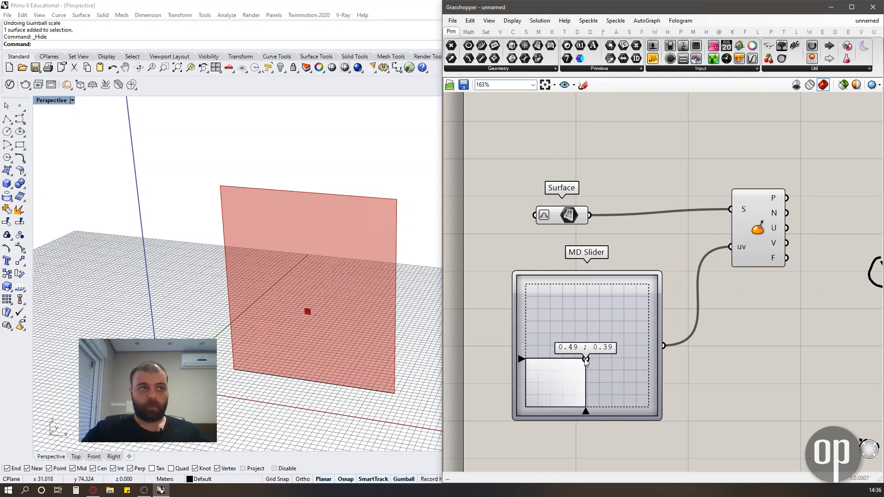
- Turn off Reparameterize on the Surface parameter and test the MD Slider at 1.0 ; 0.0
right_click(573, 221)
left_click(607, 333)
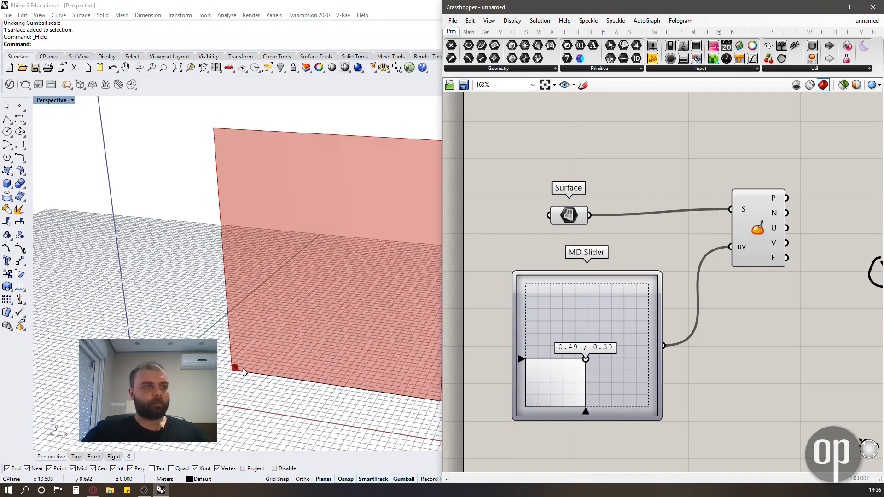
scroll(235, 364, "up", 6)
scroll(276, 345, "down", 5)
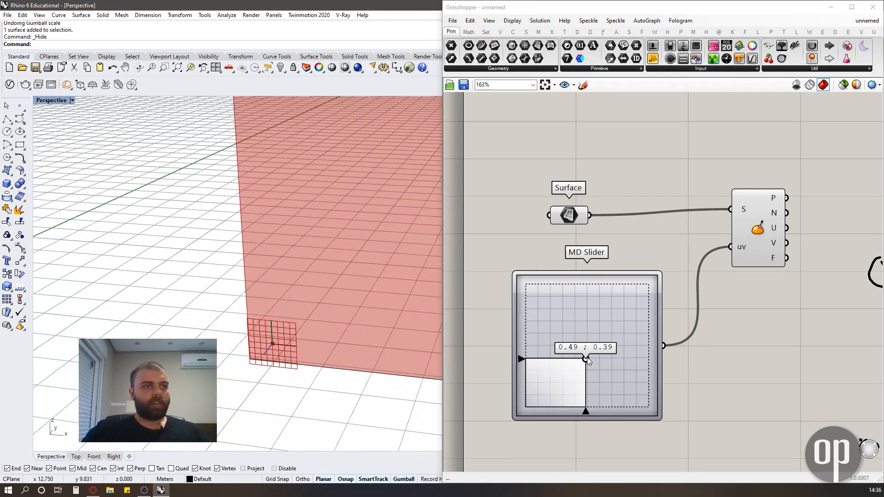
left_click_drag(587, 360, 740, 426)
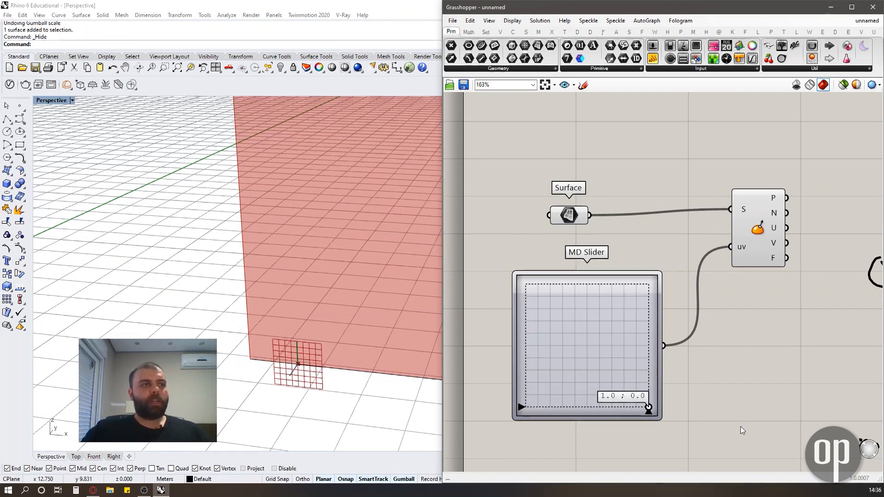
scroll(411, 358, "down", 4)
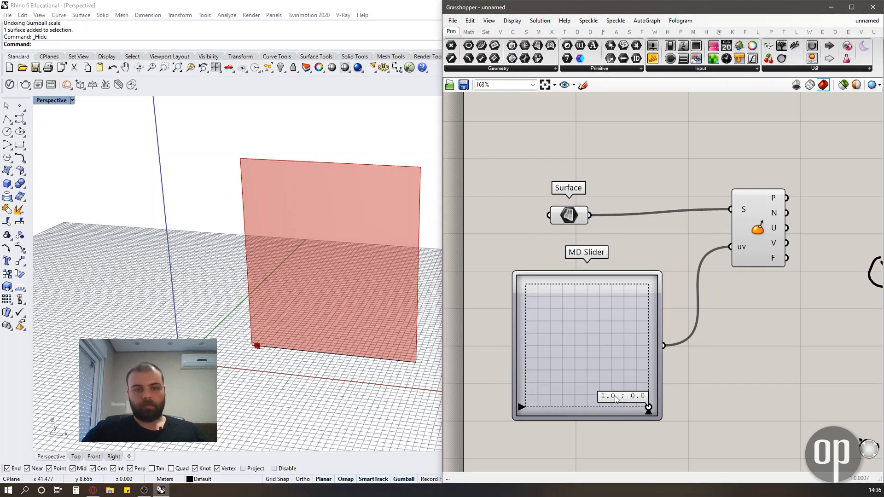
- Set the MD Slider to about 0.47 ; 0.63 and turn Reparameterize back on for the Surface parameter
left_click_drag(649, 407, 578, 339)
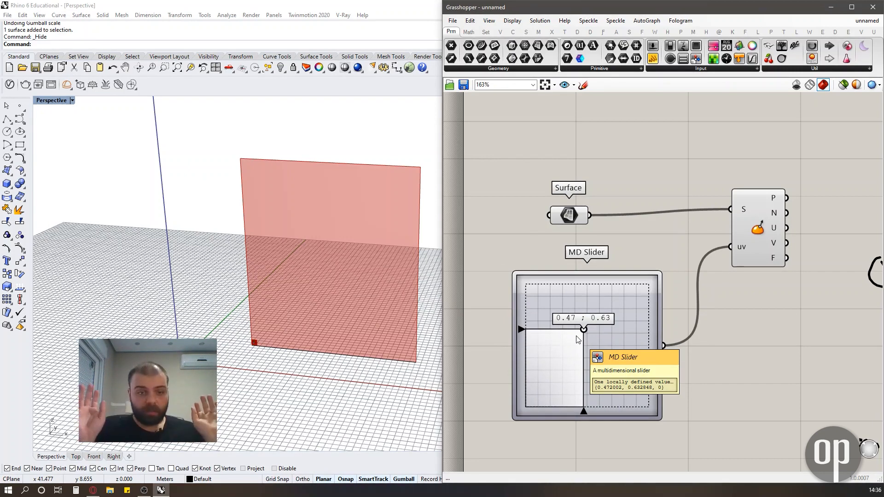
right_click(578, 218)
left_click(634, 327)
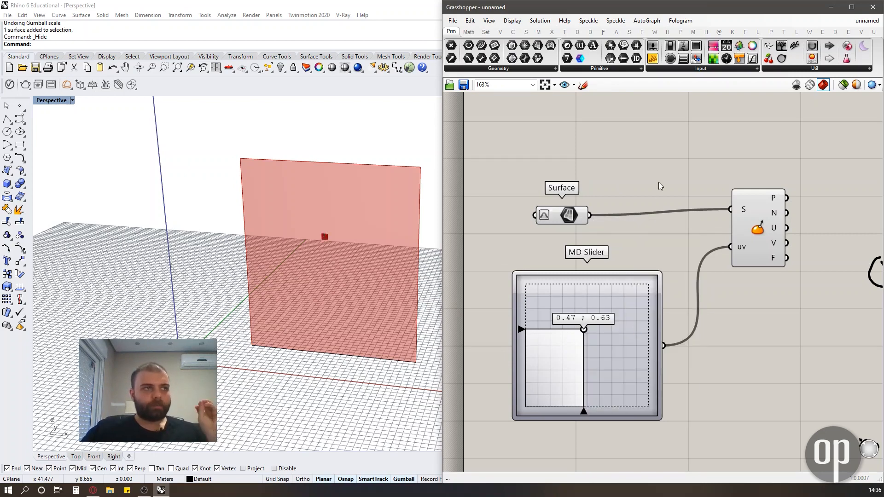
- Add a Point parameter beside Evaluate Surface and connect the P output to it
scroll(634, 219, "down", 1)
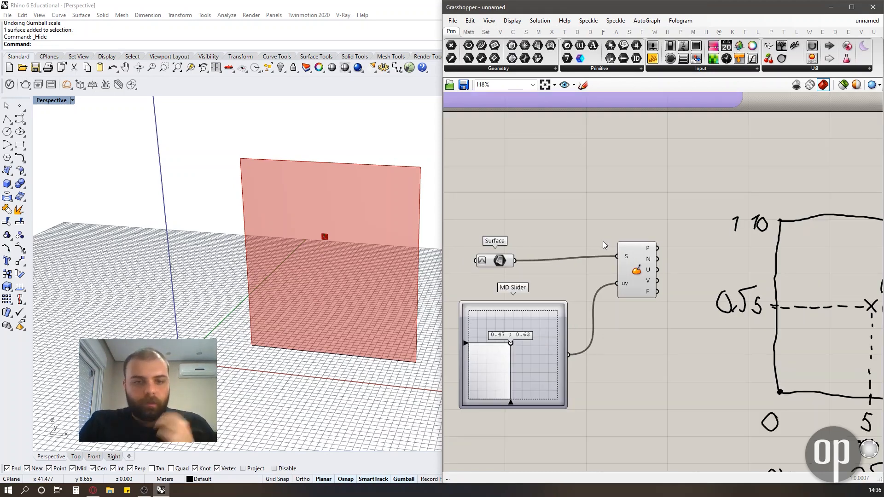
scroll(603, 241, "down", 2)
scroll(699, 237, "up", 4)
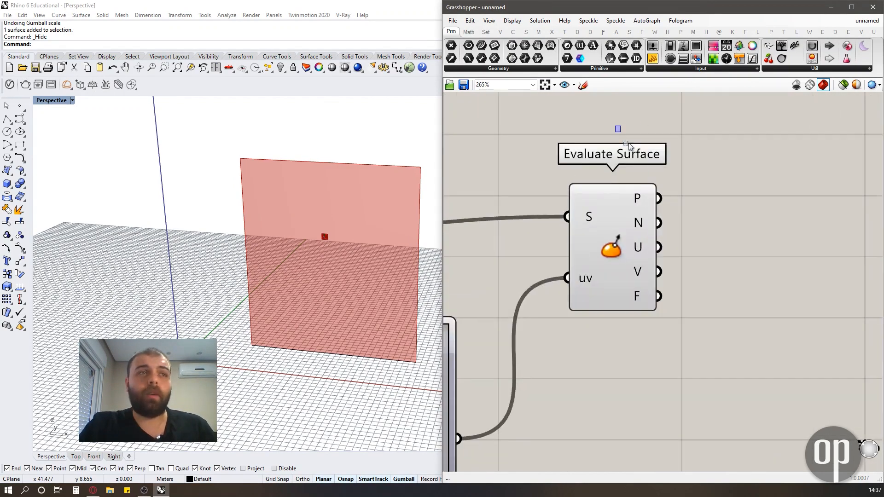
left_click_drag(627, 144, 686, 360)
scroll(640, 316, "down", 3)
scroll(642, 258, "up", 3)
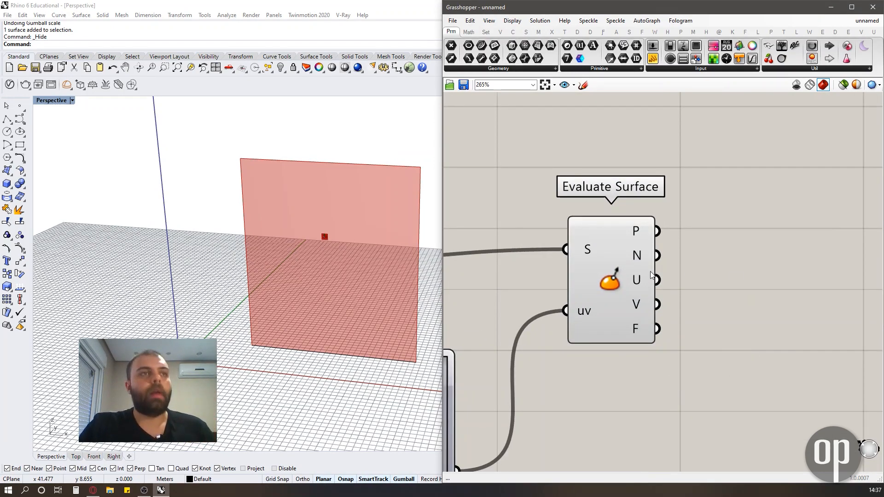
scroll(697, 148, "down", 1)
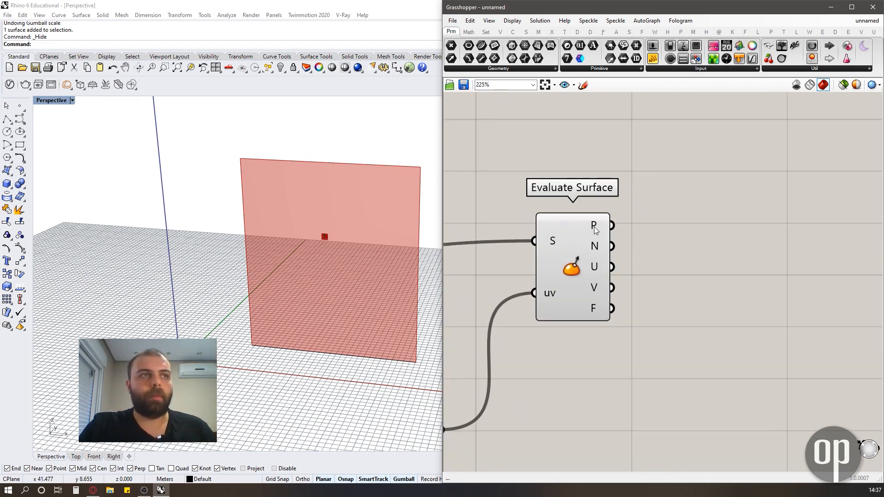
mouse_move(594, 227)
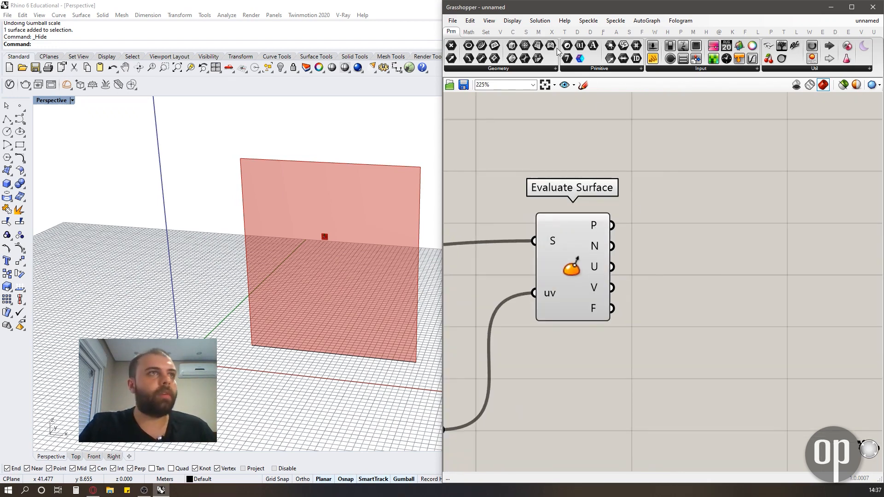
left_click(673, 185)
left_click_drag(611, 225, 675, 223)
mouse_move(696, 205)
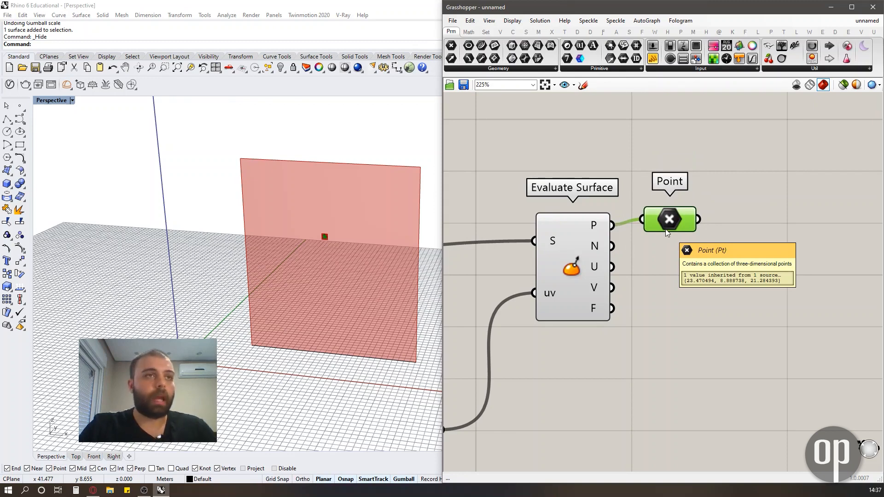
- Add a Panel fed by the Point parameter and resize it so the coordinates fit on one line
scroll(671, 219, "down", 1)
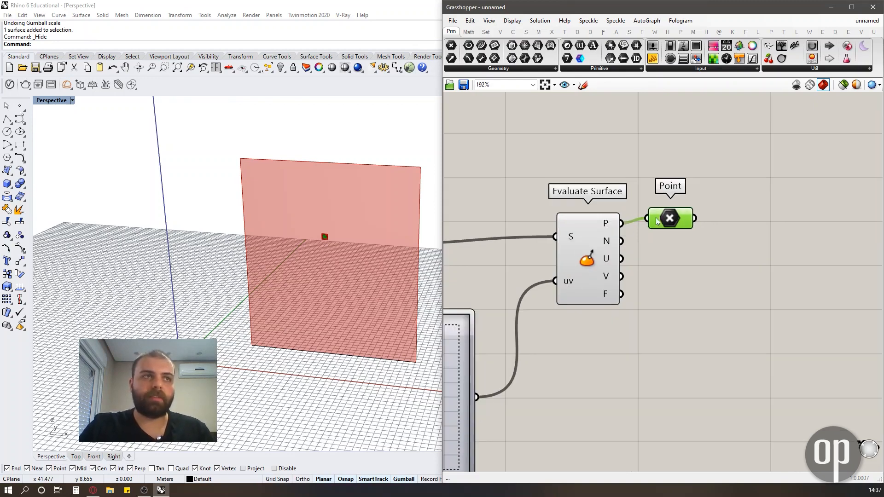
scroll(531, 233, "down", 2)
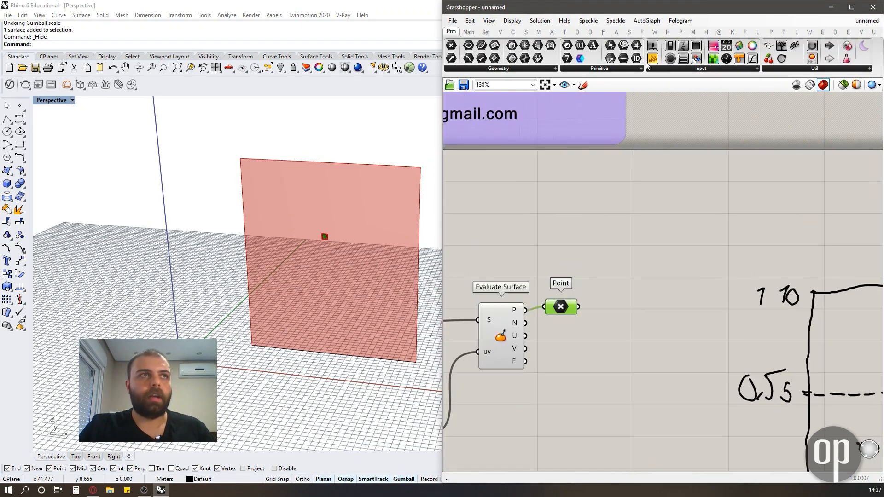
left_click_drag(653, 58, 613, 203)
scroll(612, 203, "up", 1)
left_click_drag(576, 308, 615, 260)
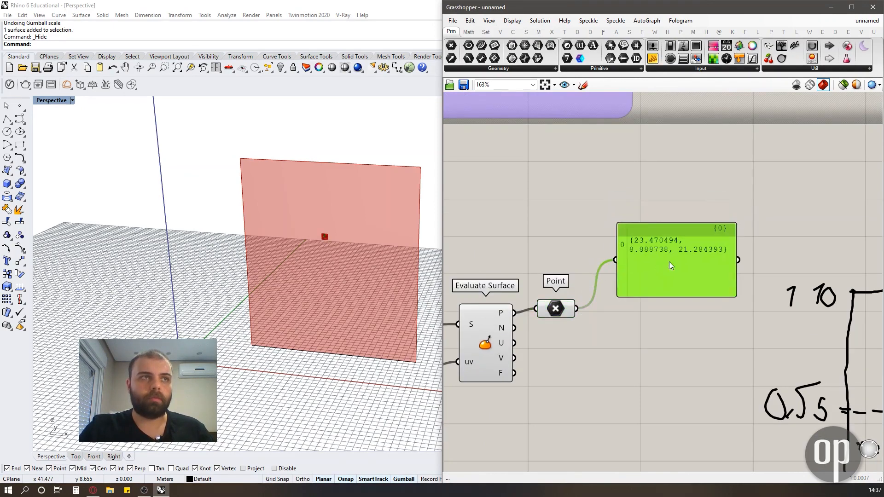
left_click_drag(735, 296, 803, 264)
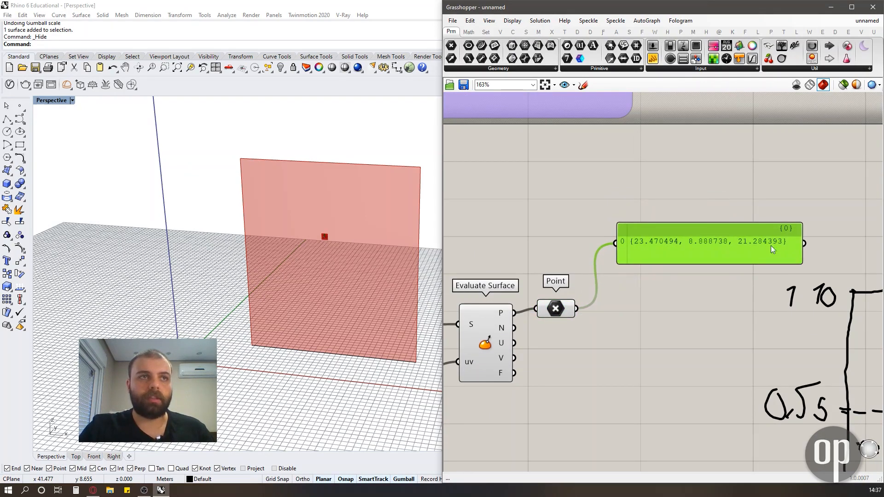
- Move the Point parameter and its Panel together higher up, clear of the other Evaluate Surface outputs
scroll(811, 246, "down", 1)
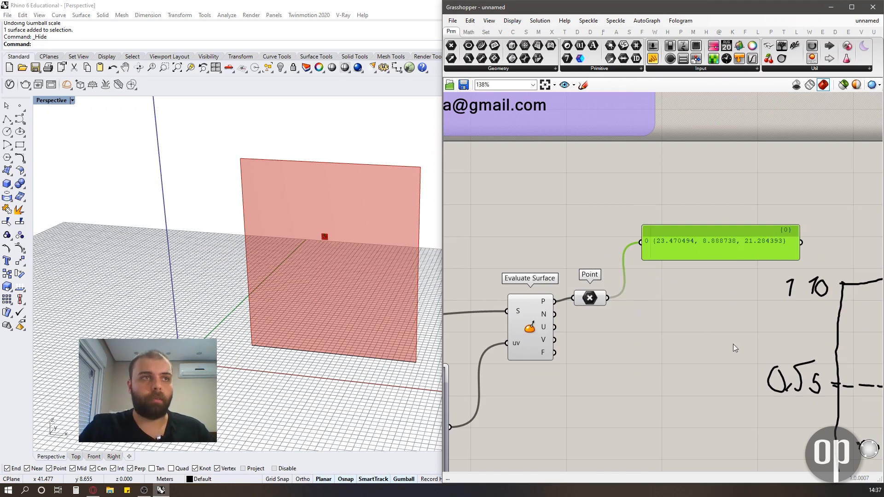
left_click_drag(799, 352, 580, 212)
left_click(592, 285)
right_click_drag(592, 285, 591, 245)
scroll(523, 315, "up", 4)
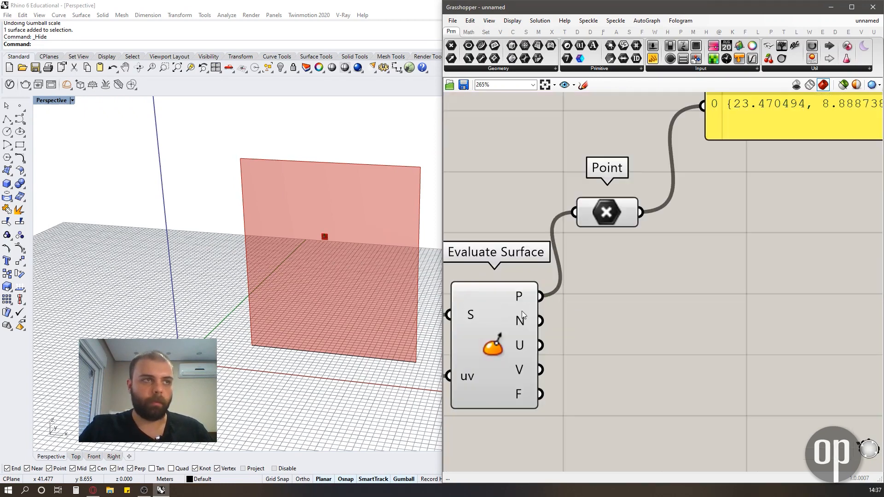
mouse_move(520, 325)
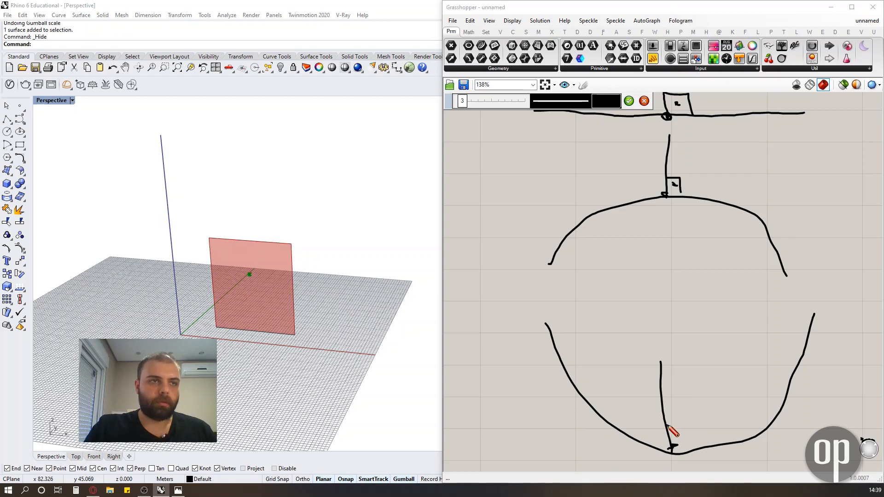
- Sketch a right-angle mark and an arrowhead on the normal line of the lowest curve and accept the sketch
left_click_drag(668, 426, 670, 449)
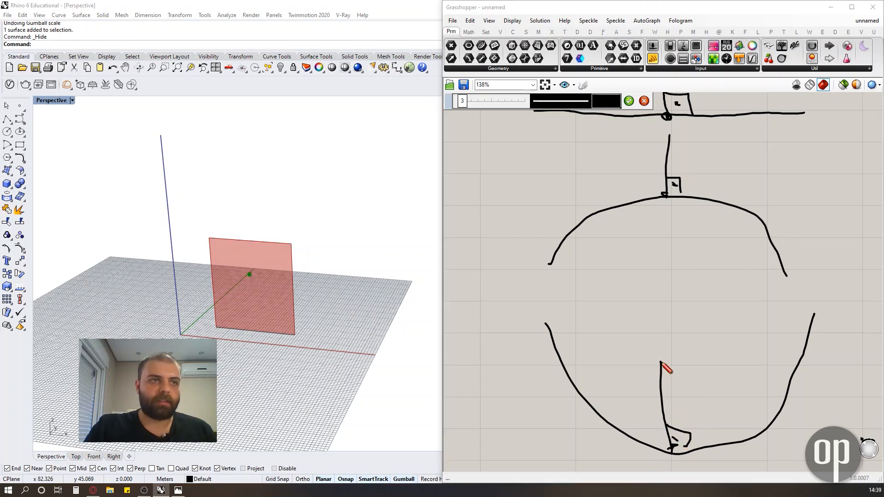
left_click_drag(646, 372, 658, 361)
scroll(621, 395, "down", 4)
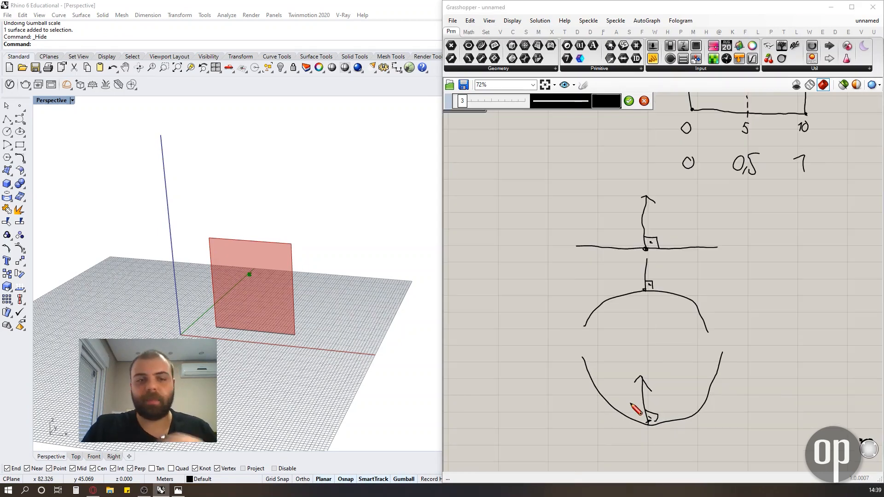
left_click(628, 101)
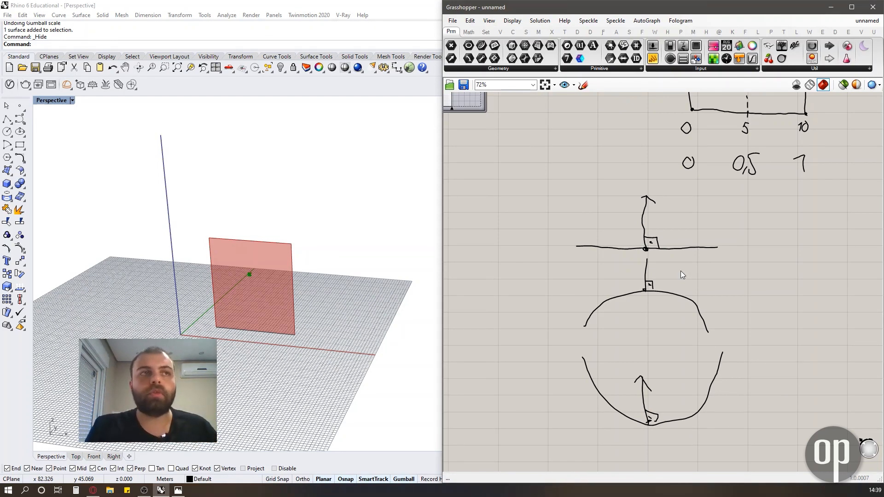
- Delete the sketch of surface normals below the square diagram
scroll(680, 275, "down", 3)
left_click_drag(740, 389, 628, 237)
key("Delete")
- Add a Vector parameter below the Point parameter and connect the N output of Evaluate Surface to it
scroll(649, 327, "up", 5)
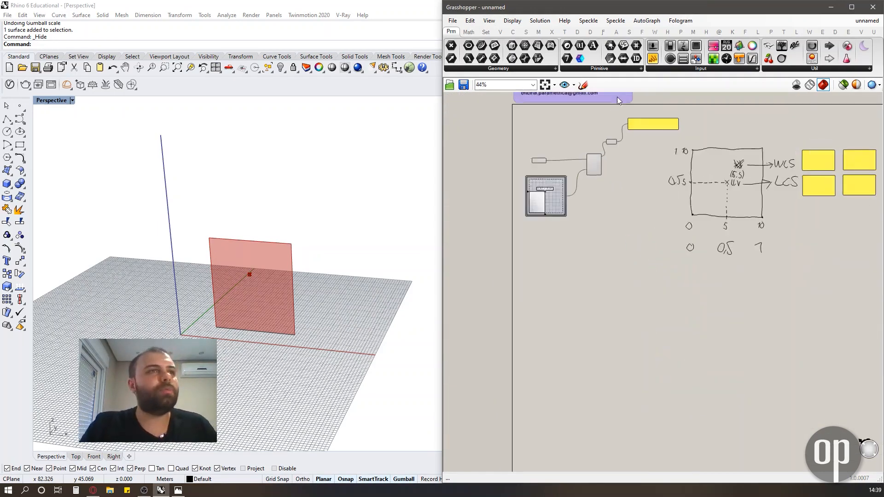
scroll(592, 233, "down", 2)
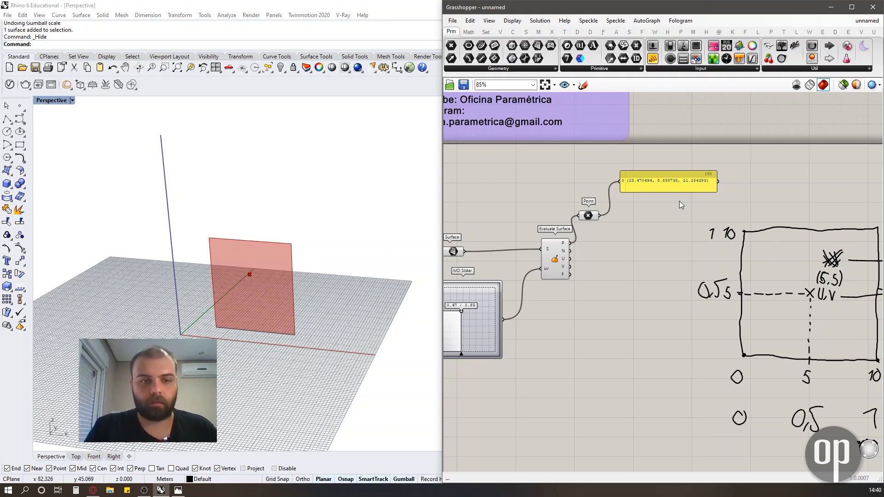
scroll(634, 198, "up", 4)
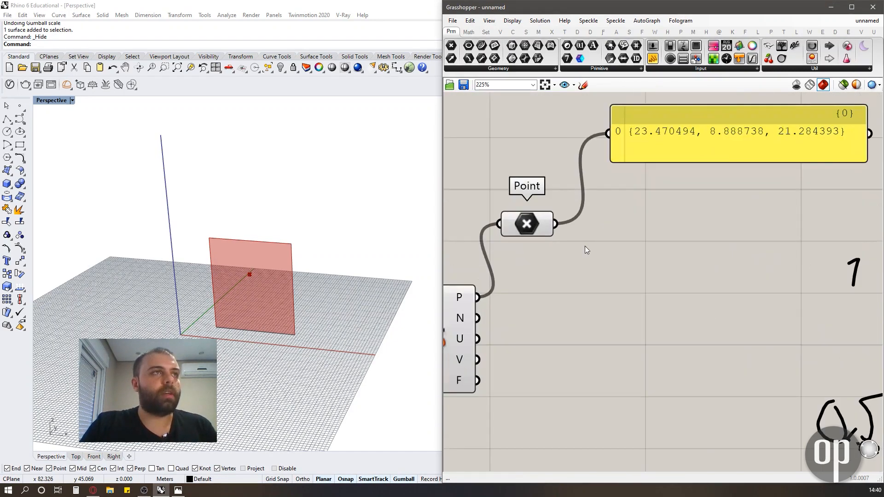
right_click(586, 248)
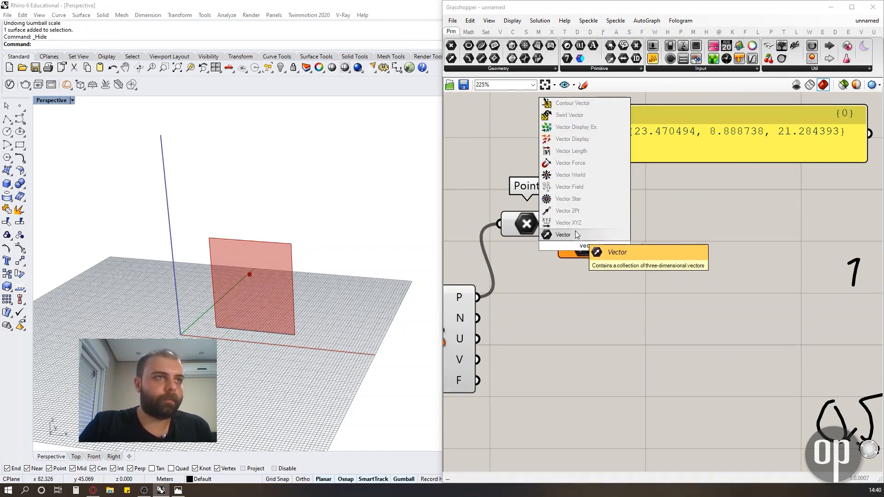
left_click(567, 233)
left_click_drag(479, 318, 556, 246)
left_click_drag(578, 246, 557, 306)
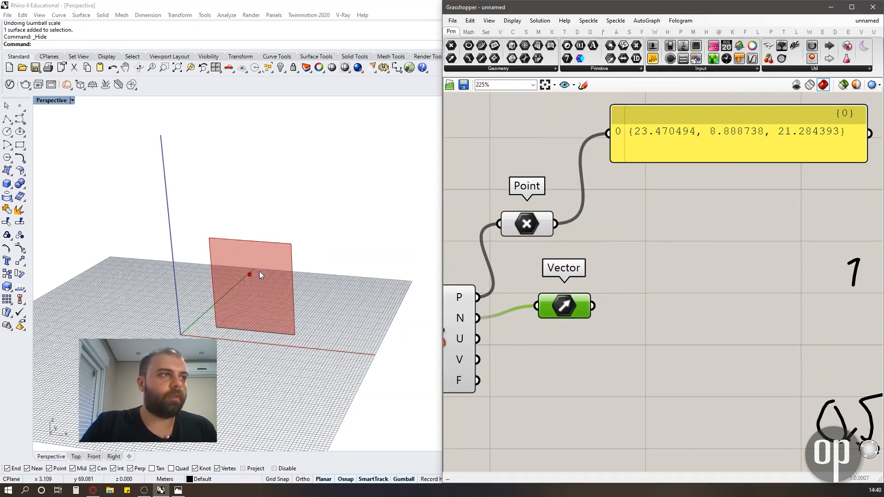
- Add a Vector Display component beside the Vector parameter and connect the Vector output to its V input
scroll(232, 284, "up", 5)
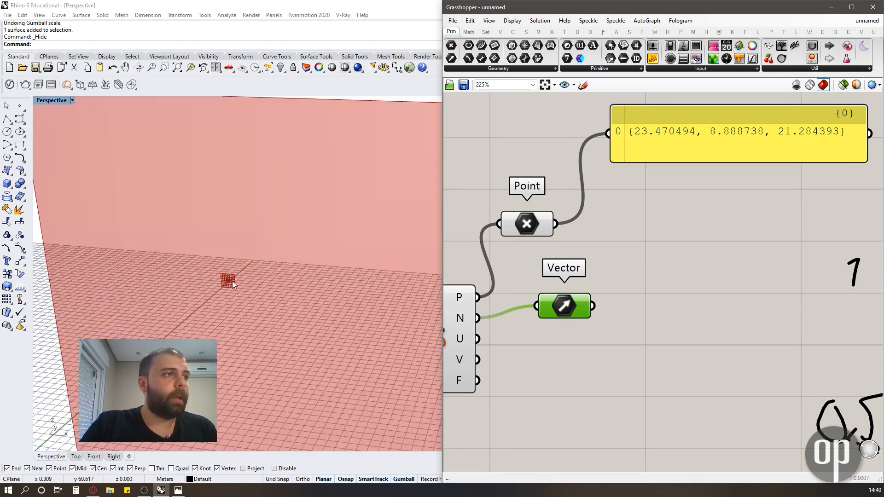
left_click(578, 32)
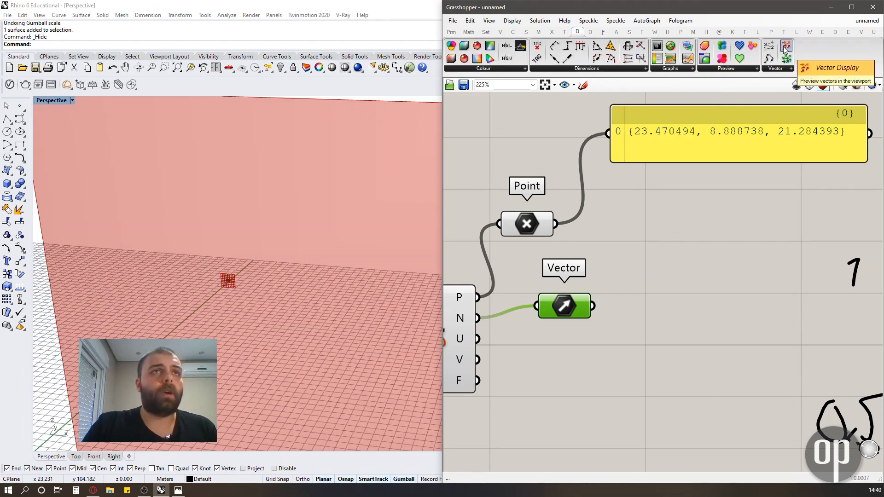
left_click_drag(784, 48, 716, 274)
scroll(725, 272, "down", 1)
scroll(641, 291, "up", 1)
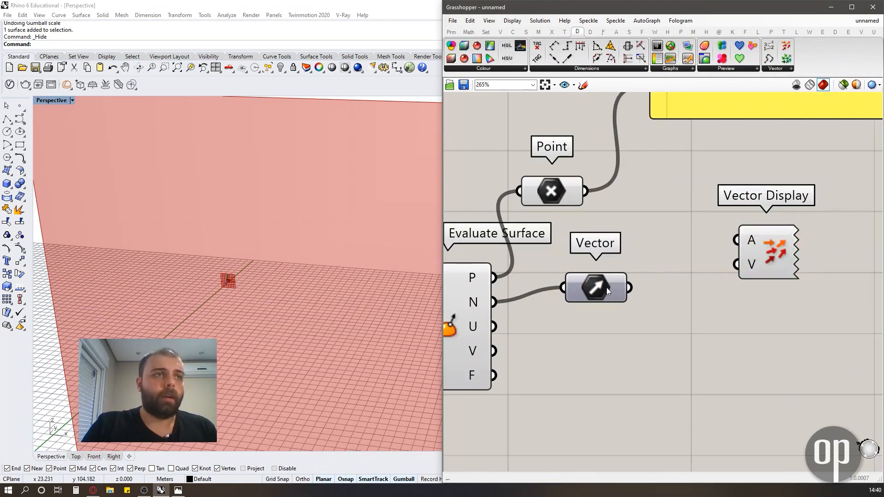
left_click(602, 288)
left_click_drag(627, 292, 736, 264)
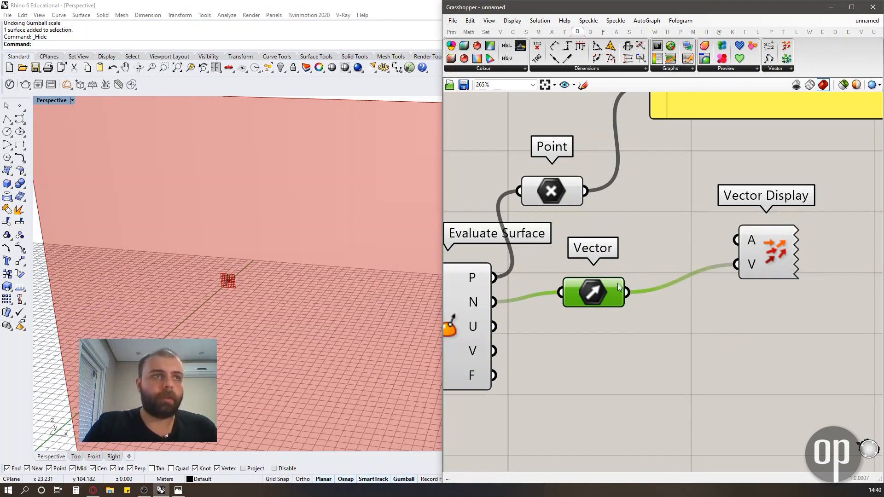
- Move the Vector parameter lower and connect the P output of Evaluate Surface to the A input of Vector Display
left_click_drag(594, 298, 611, 335)
left_click_drag(493, 277, 737, 240)
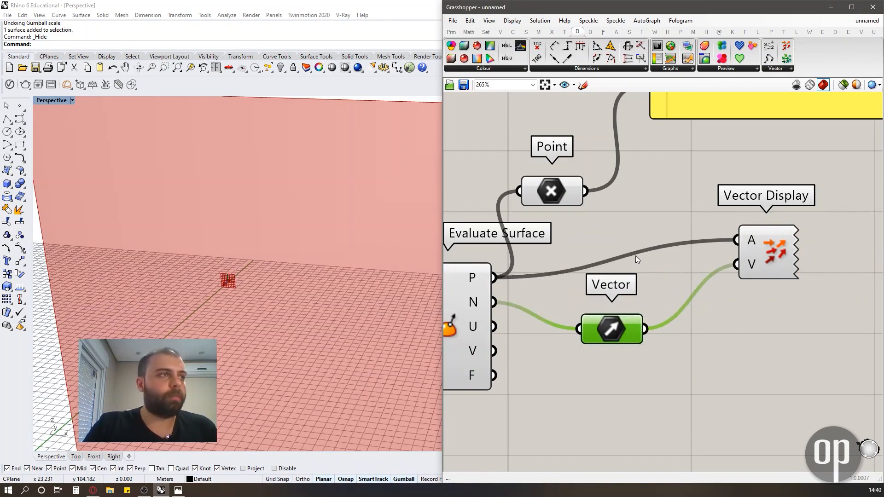
scroll(256, 233, "down", 5)
scroll(217, 229, "down", 6)
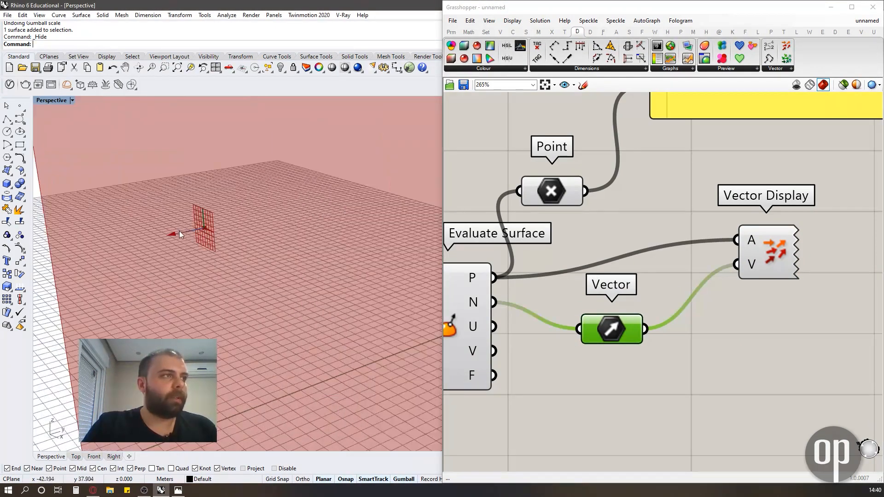
left_click(771, 249)
scroll(264, 208, "down", 3)
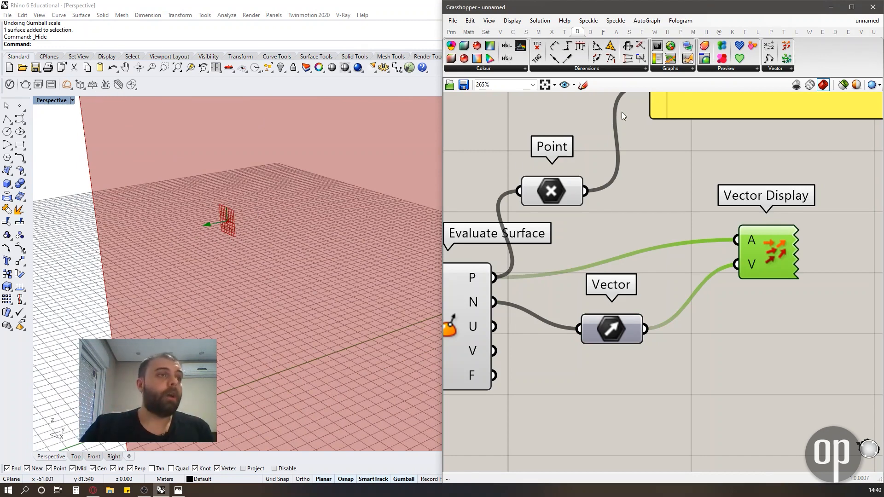
- Duplicate the Vector and Vector Display pair below the original and feed the copied Vector from the U output of Evaluate Surface
scroll(571, 194, "down", 2)
scroll(520, 267, "up", 1)
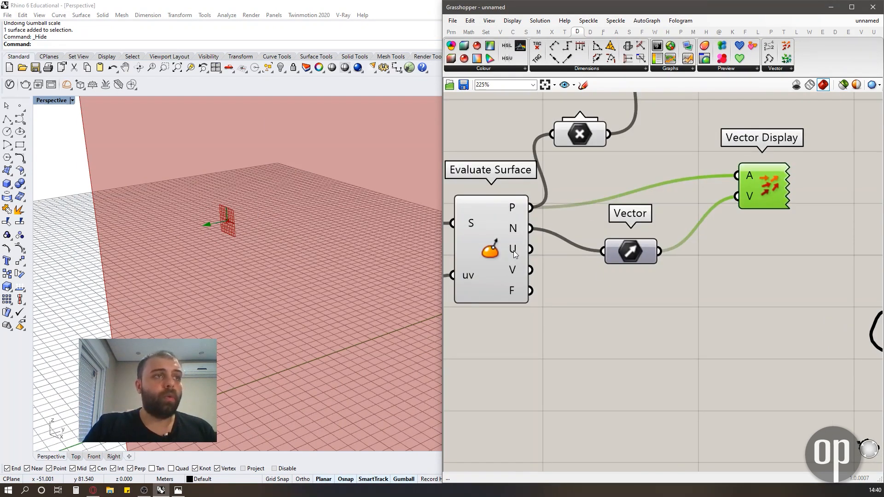
mouse_move(513, 251)
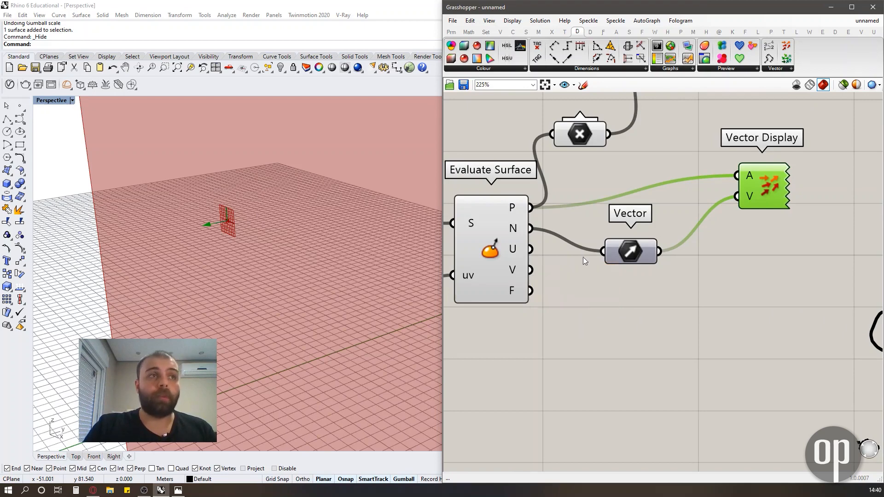
left_click_drag(635, 255, 642, 232)
left_click_drag(808, 276, 646, 152)
left_click_drag(648, 228, 622, 313, "alt")
left_click(586, 283)
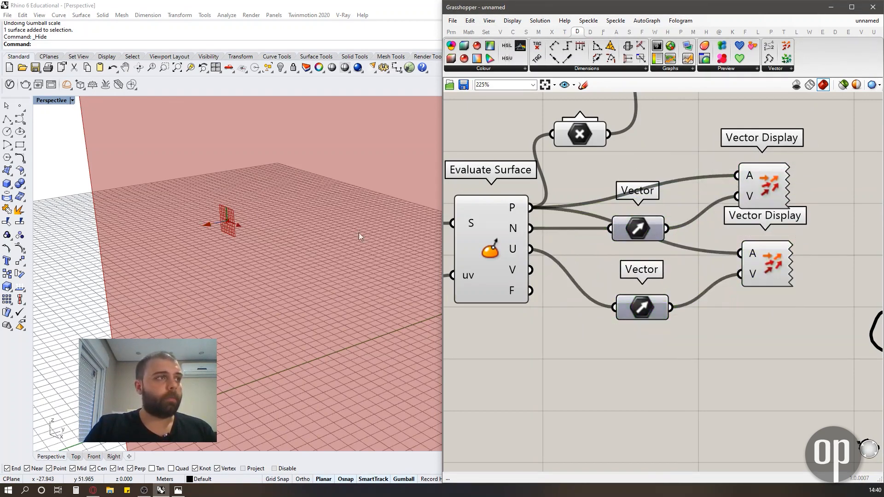
left_click_drag(748, 264, 732, 266)
- Duplicate the U-direction Vector and Vector Display pair below and feed the new Vector from the V output of Evaluate Surface
right_click_drag(318, 257, 380, 234)
scroll(315, 230, "down", 5)
scroll(314, 231, "up", 5)
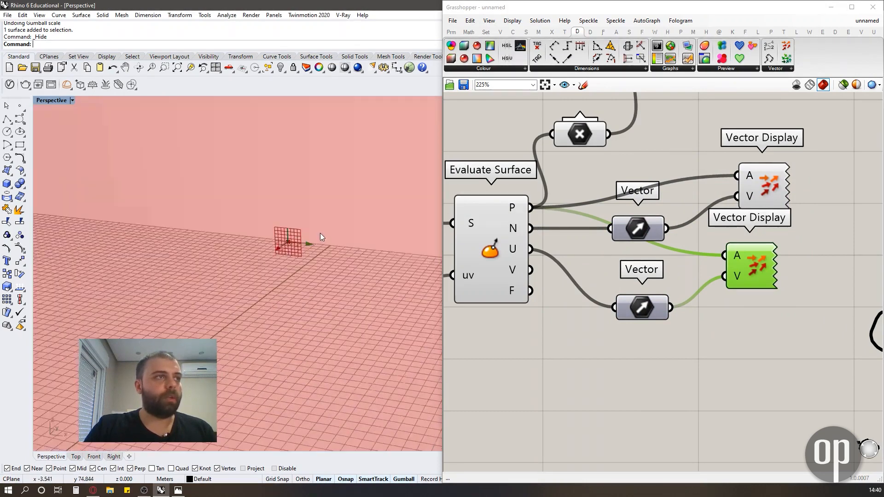
scroll(649, 261, "down", 3)
left_click_drag(631, 335, 766, 232)
left_click_drag(722, 260, 731, 332, "alt")
left_click(587, 313)
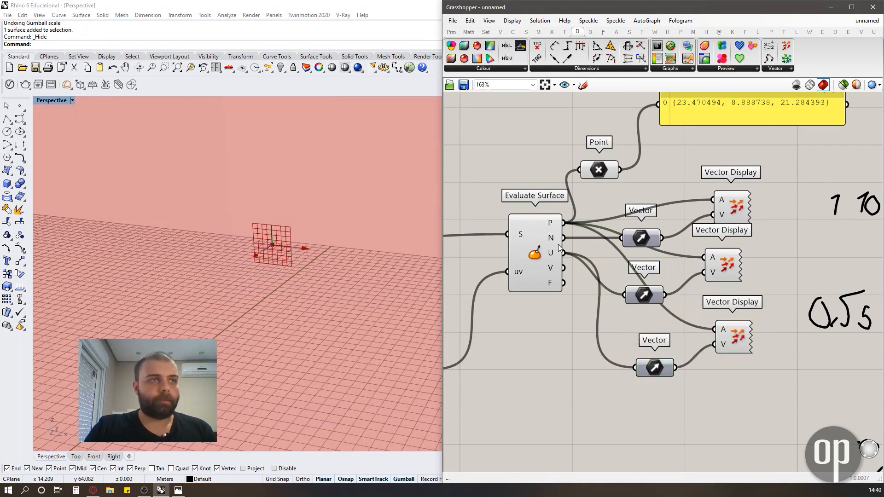
left_click_drag(563, 267, 635, 367)
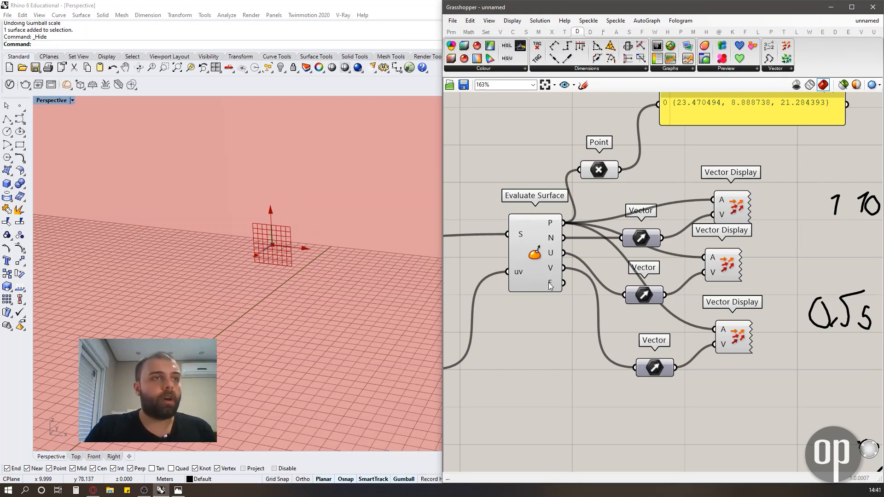
- Add a Plane parameter below the lowest Vector and connect the F output of Evaluate Surface to it
double_click(631, 433)
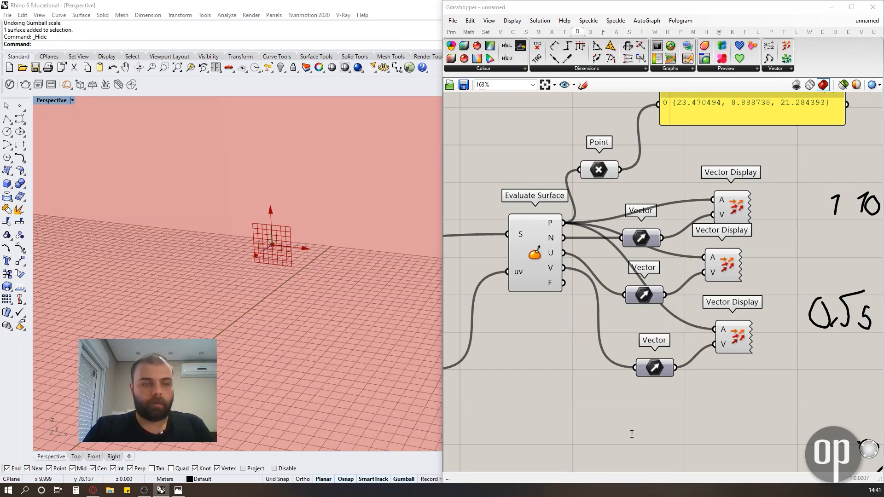
type("frame")
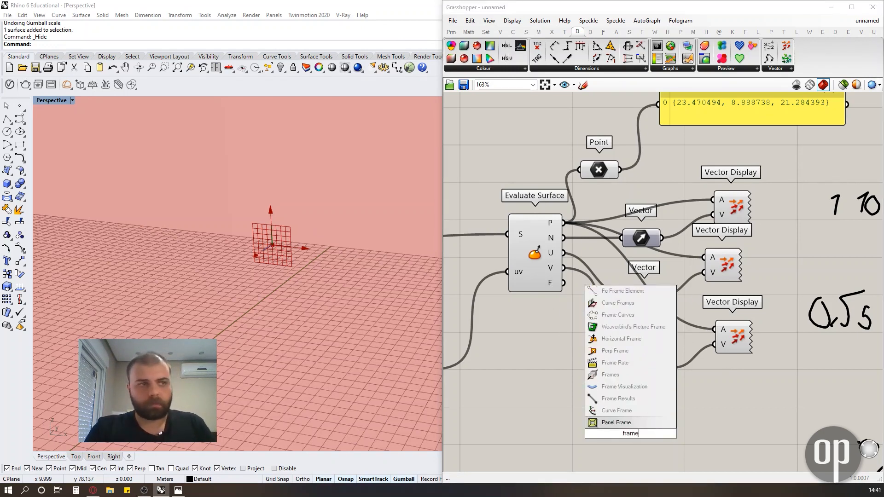
key("BackSpace")
key("BackSpace")
key("BackSpace")
key("BackSpace")
key("BackSpace")
type("plane")
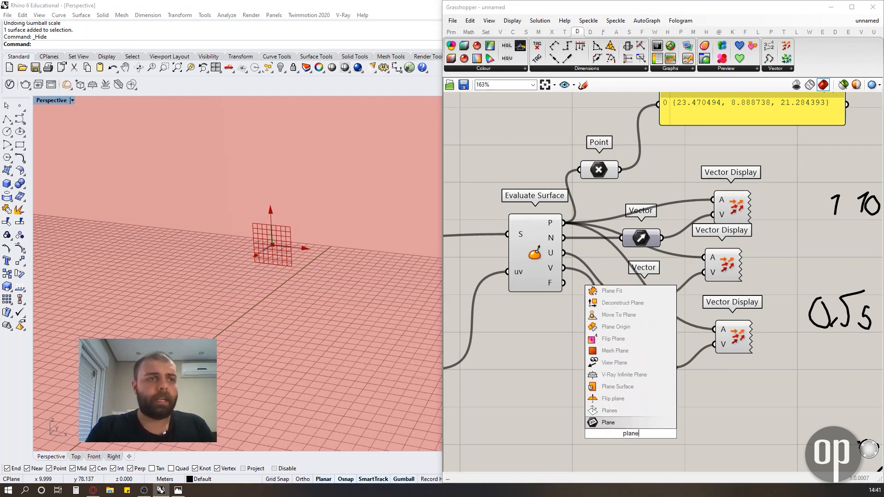
key("Return")
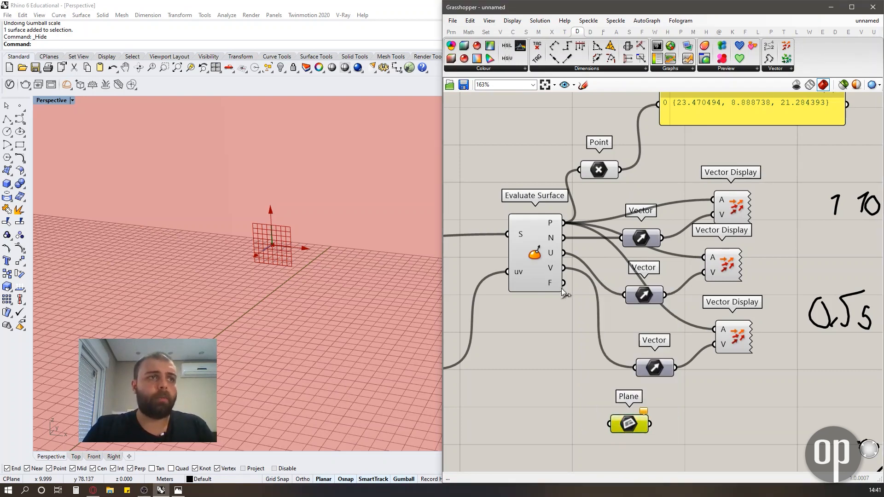
left_click_drag(562, 283, 646, 423)
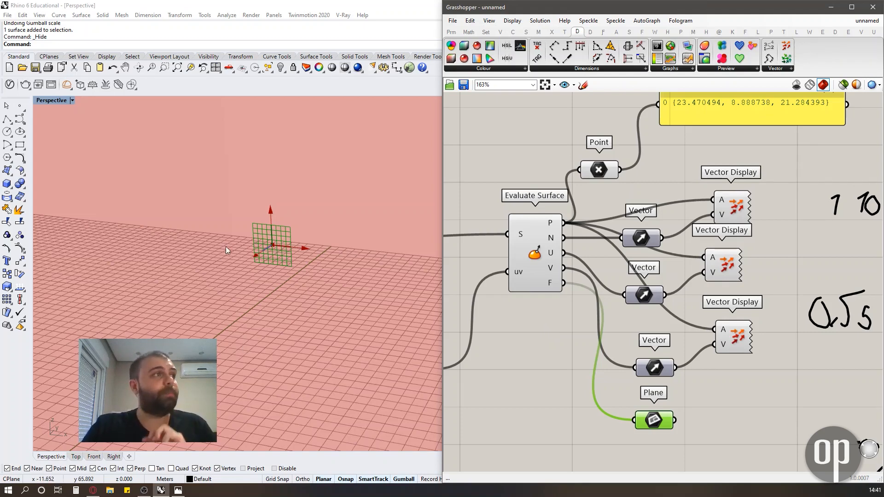
- In Rhino, draw an arched degree-3 curve through four control points beside the surface in the Front view
scroll(227, 250, "down", 10)
right_click_drag(227, 249, 189, 253)
scroll(195, 209, "down", 6)
scroll(162, 208, "down", 4)
right_click_drag(162, 207, 163, 218)
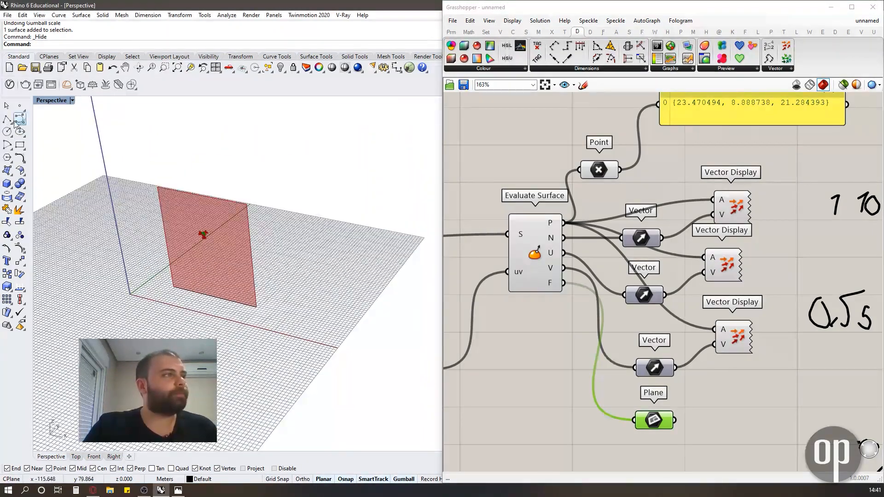
left_click(18, 120)
scroll(305, 246, "up", 3)
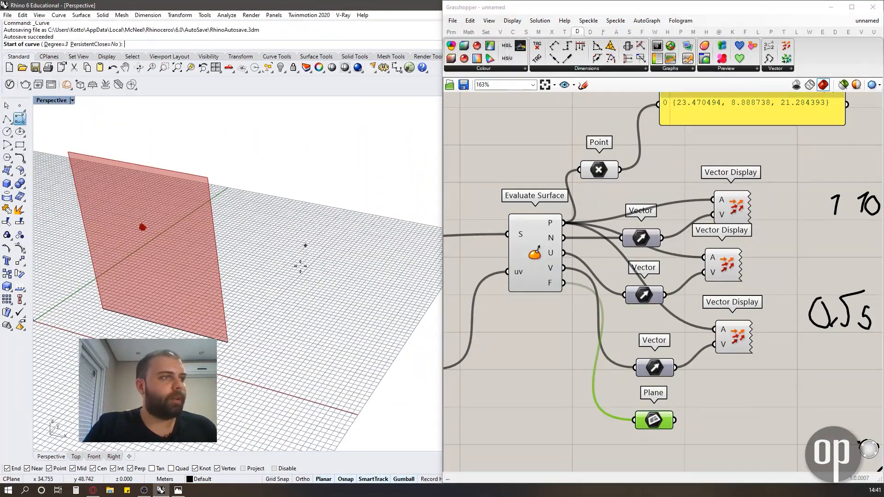
double_click(50, 102)
scroll(295, 367, "up", 4)
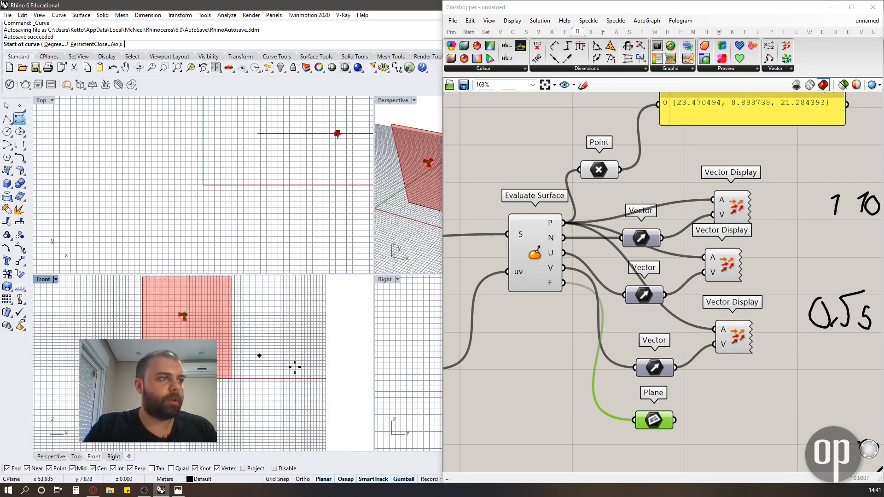
scroll(259, 355, "up", 2)
left_click(234, 391)
scroll(234, 389, "down", 4)
left_click(222, 336)
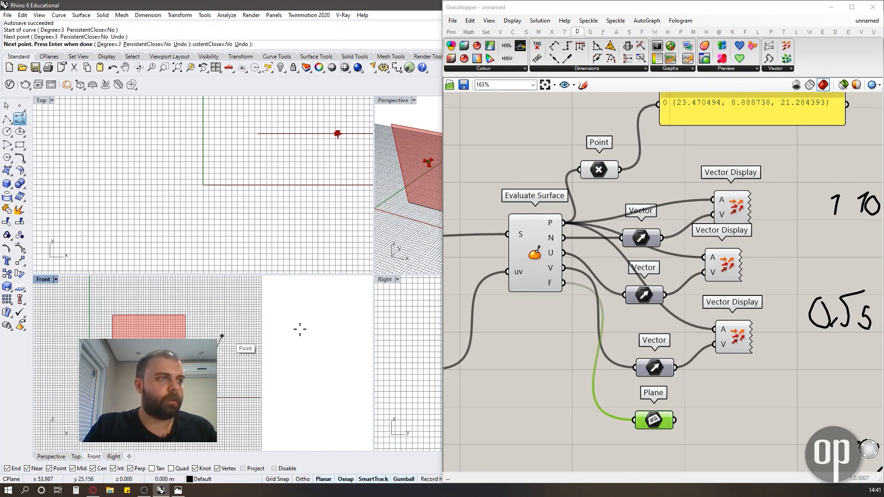
left_click(300, 329)
left_click(313, 382)
key("Return")
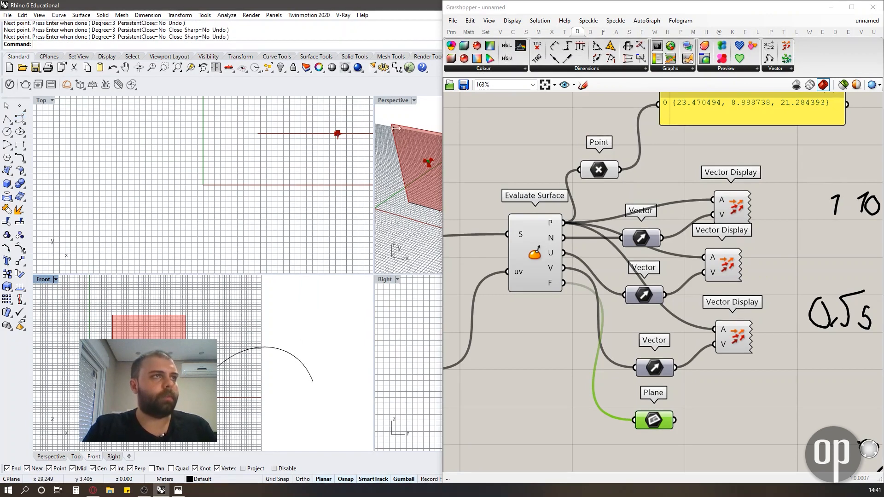
- In the Perspective view, duplicate the arched curve and offset the copy along the Y direction
double_click(390, 101)
left_click(301, 313)
scroll(262, 311, "down", 7)
scroll(233, 310, "up", 3)
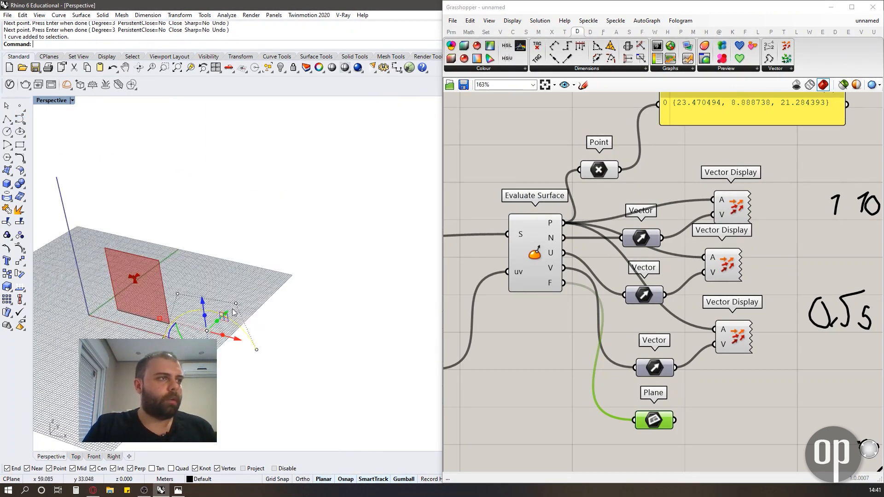
key("alt")
left_click_drag(229, 315, 275, 266)
- Loft the two arched curves into a surface with the Tight style and no cross-section simplification
left_click_drag(353, 390, 237, 254)
type("Loft")
key("Return")
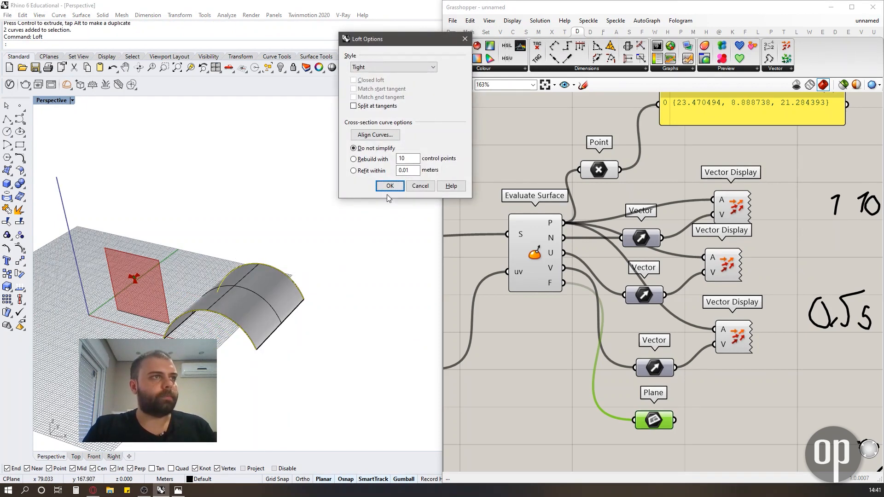
left_click(386, 186)
- Set the lofted surface as the referenced geometry of the Grasshopper Surface parameter
right_click_drag(341, 231, 305, 241)
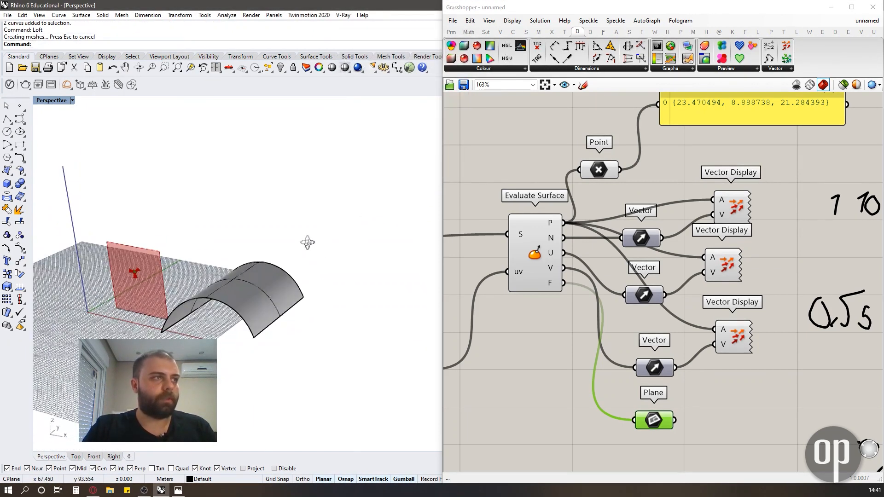
left_click(252, 276)
scroll(666, 242, "down", 5)
scroll(575, 242, "up", 3)
right_click(541, 237)
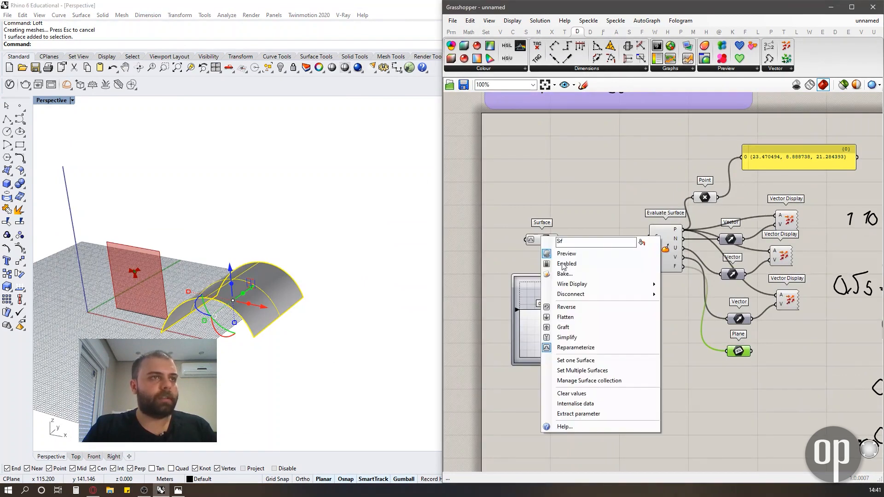
left_click(598, 362)
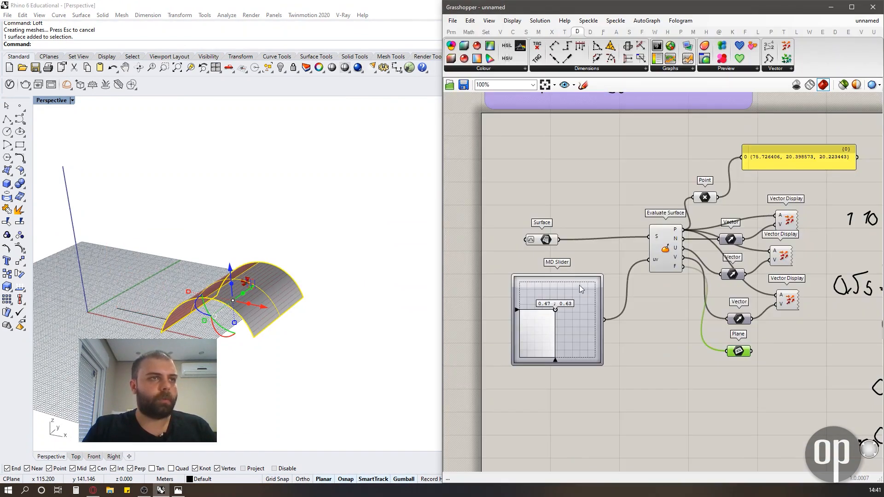
- Turn off the preview of the Surface, Evaluate Surface, Point, Vector and Plane components
scroll(580, 280, "down", 2)
left_click_drag(603, 306, 523, 199)
middle_click(532, 205)
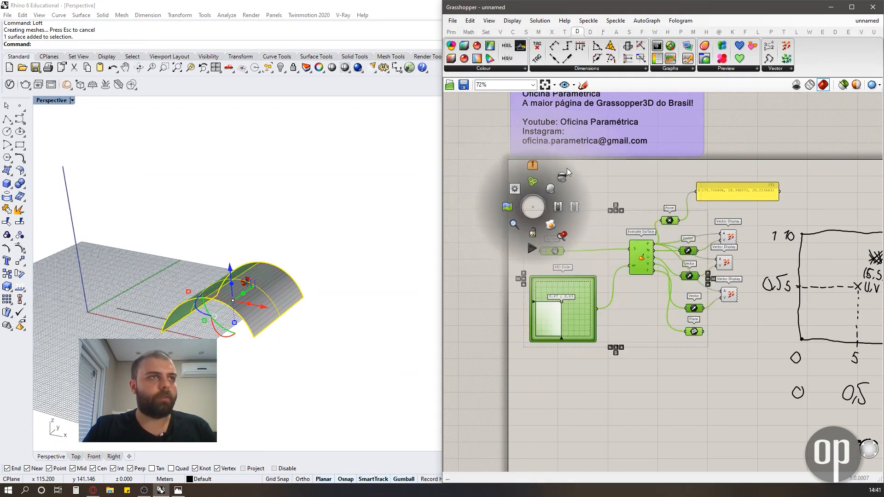
left_click(499, 191)
left_click(359, 220)
- Hide the lofted surface in the Rhino model
right_click_drag(269, 266, 301, 276)
left_click(301, 289)
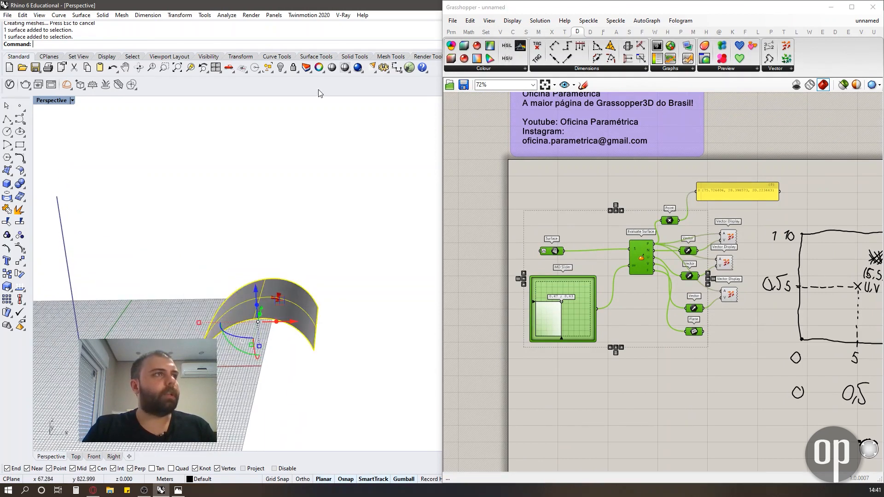
left_click(271, 70)
- Turn the preview of the Surface parameter back on in Grasshopper
left_click(576, 230)
scroll(554, 251, "up", 3)
left_click(557, 249)
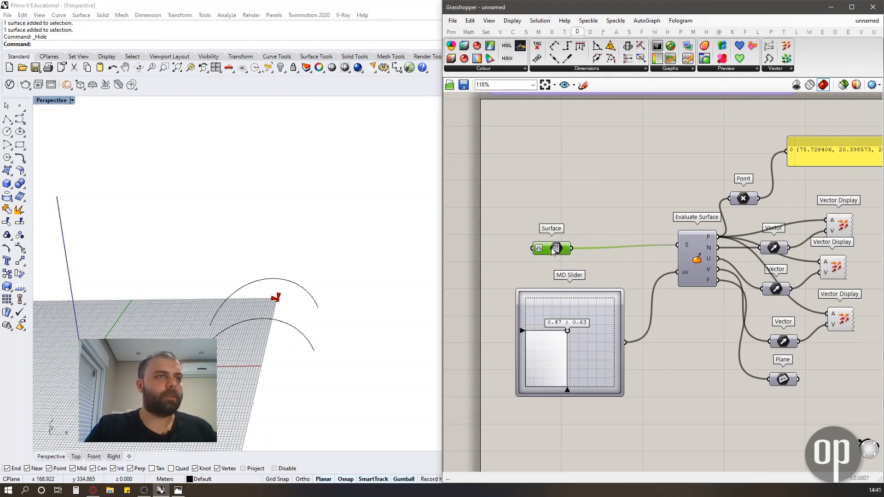
middle_click(554, 249)
left_click(569, 235)
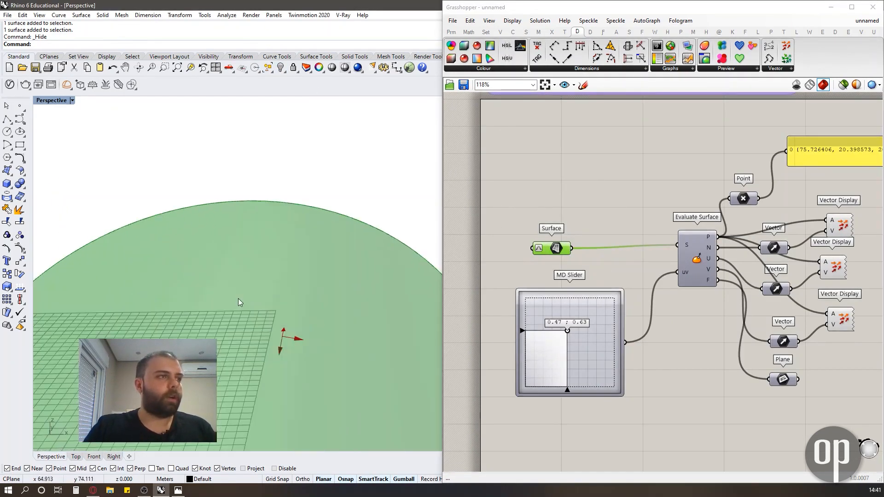
- Move the evaluated point over the curved surface, setting the MD Slider to 0.72 ; 0.35
right_click_drag(275, 308, 295, 268)
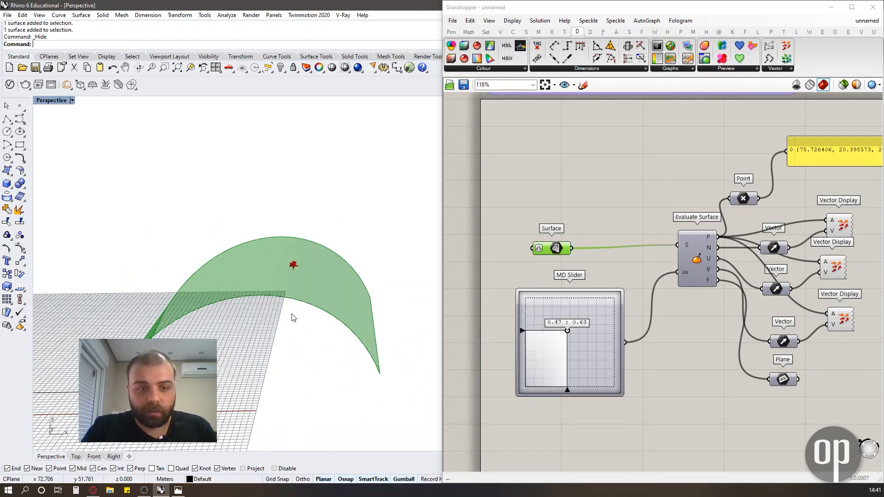
left_click_drag(566, 331, 526, 405)
left_click_drag(568, 364, 589, 357)
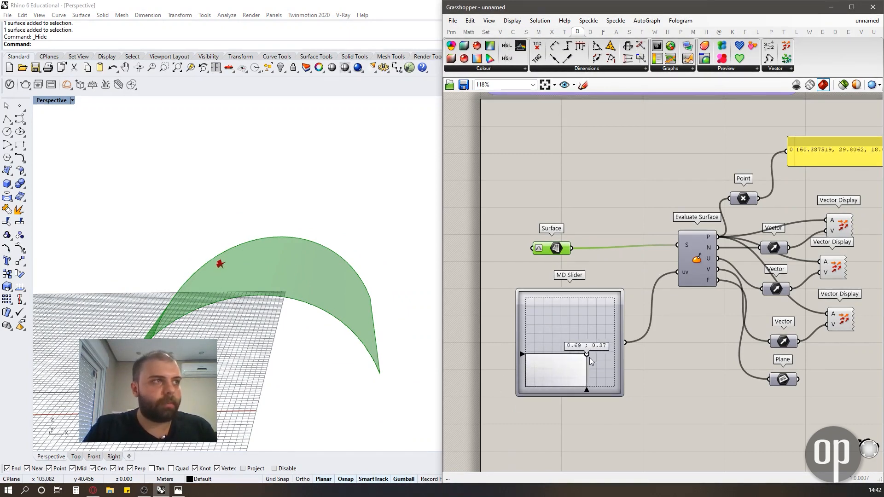
- Open the preview plane size setting and turn on the preview of the Plane component
left_click(512, 20)
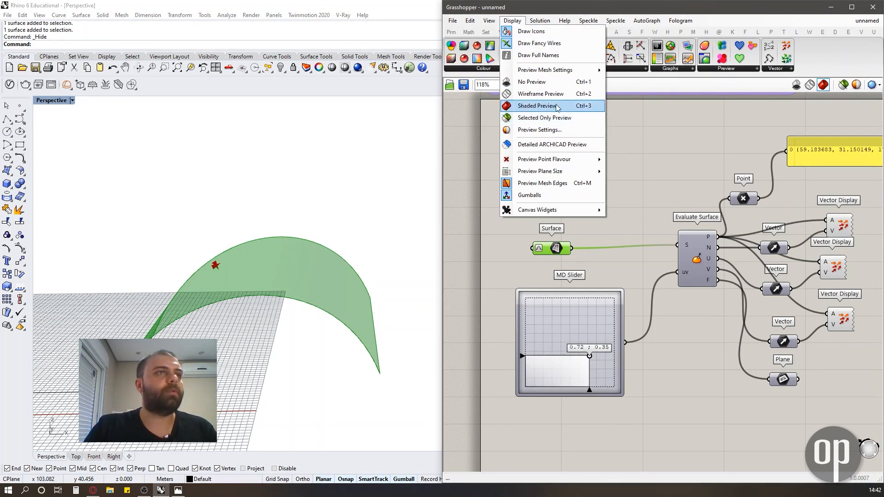
mouse_move(567, 171)
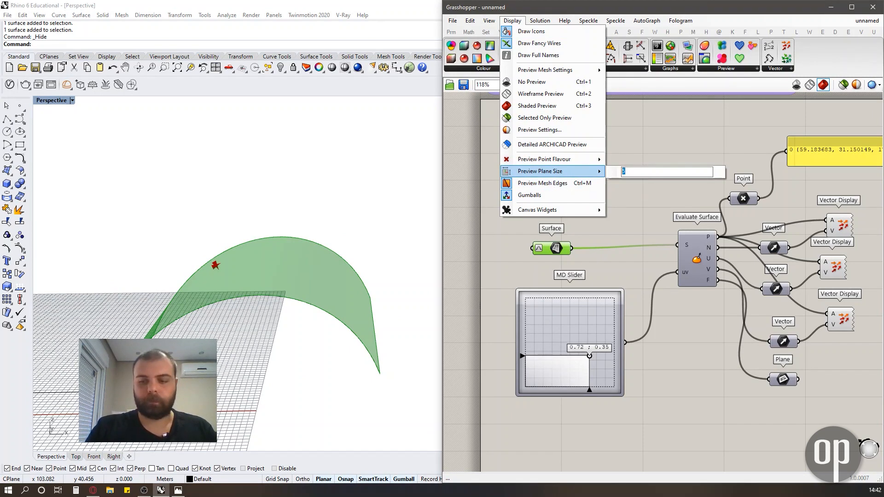
left_click(648, 165)
right_click_drag(855, 424, 737, 316)
left_click_drag(719, 304, 667, 260)
middle_click(667, 262)
left_click(688, 247)
left_click(711, 255)
scroll(194, 263, "up", 6)
right_click_drag(191, 264, 251, 279)
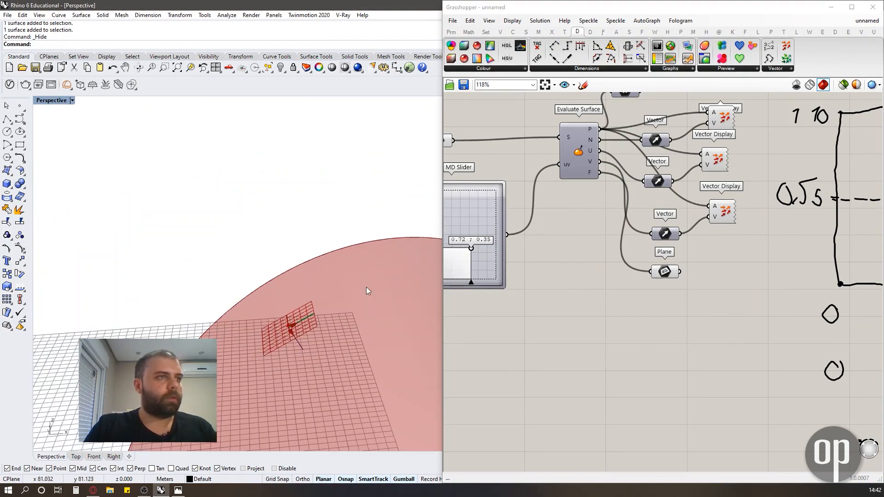
- Move the evaluated frame over the curved surface, setting the MD Slider to 0.79 ; 0.62
scroll(328, 311, "down", 5)
scroll(559, 231, "down", 2)
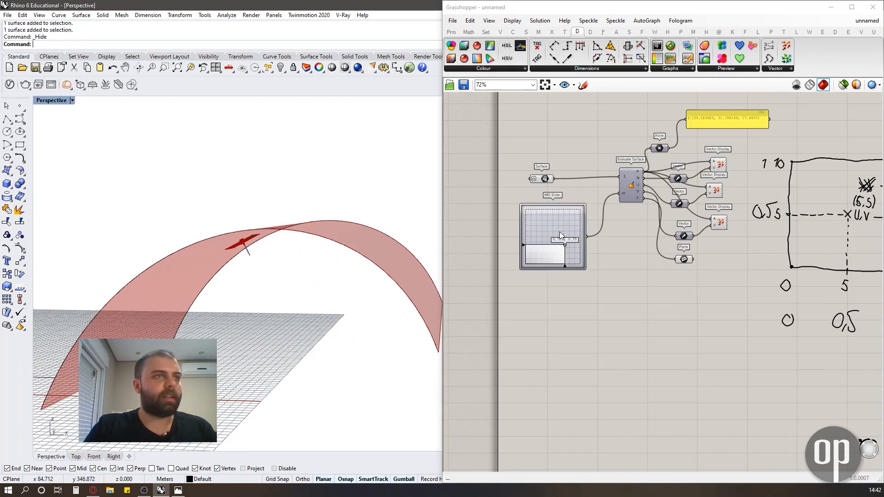
scroll(559, 231, "up", 4)
left_click_drag(570, 247, 570, 227)
scroll(476, 239, "down", 6)
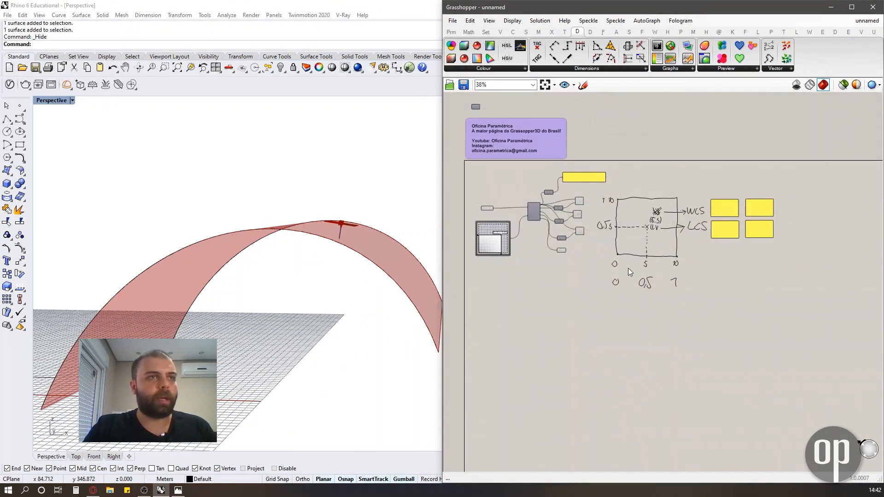
scroll(472, 226, "up", 5)
scroll(477, 222, "up", 2)
right_click_drag(294, 258, 352, 230)
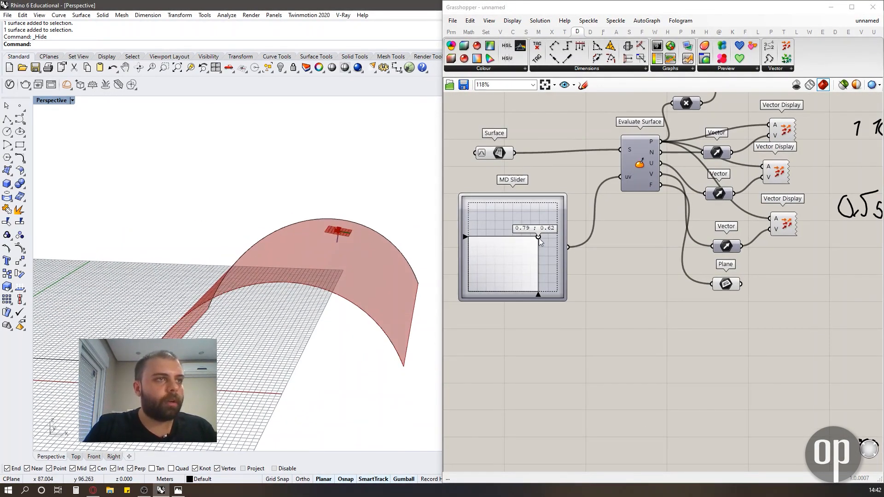
- Place the evaluated frame at the middle of the surface, setting the MD Slider to 0.5 ; 0.5
mouse_move(538, 236)
left_mouse_down()
mouse_move(523, 263)
mouse_move(533, 198)
mouse_move(455, 216)
mouse_move(534, 247)
mouse_move(515, 239)
mouse_move(551, 231)
mouse_move(546, 237)
left_mouse_up()
scroll(449, 253, "up", 3)
right_click_drag(390, 194, 282, 304)
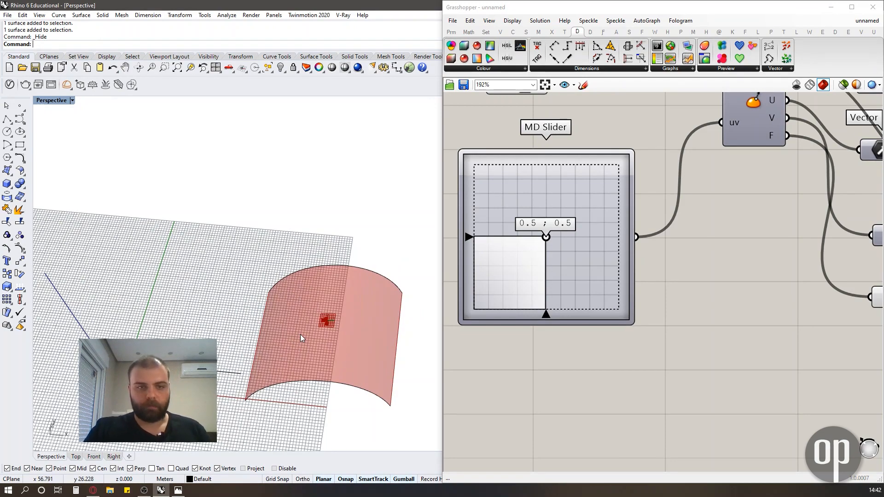
right_click_drag(300, 334, 377, 265)
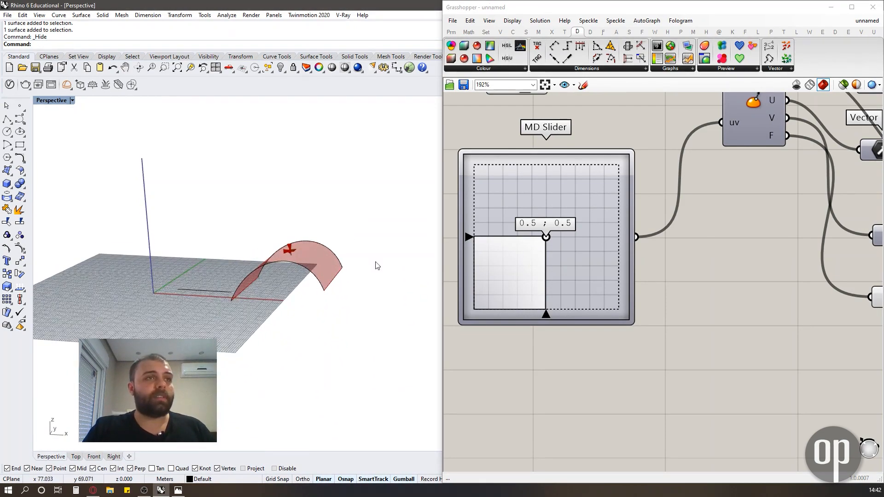
scroll(449, 272, "down", 3)
scroll(637, 204, "up", 3)
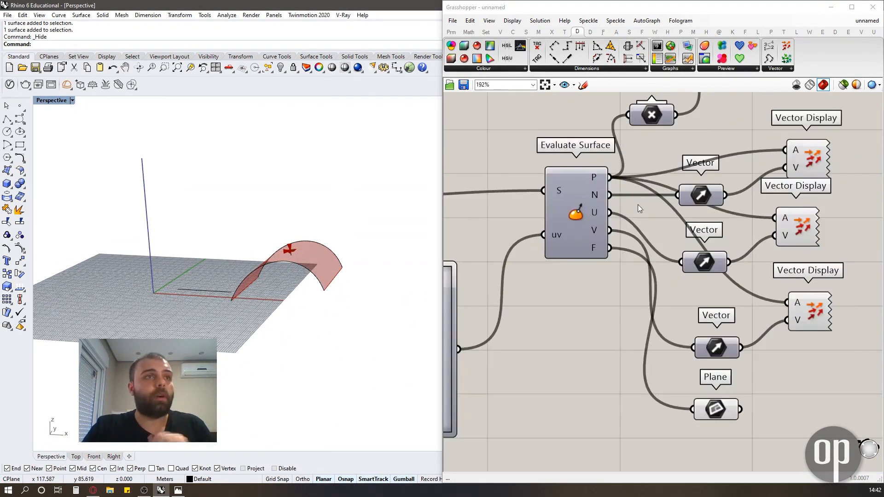
- Delete the three Vector Display components and the three Vector parameters fed by Evaluate Surface
scroll(637, 204, "down", 3)
scroll(662, 276, "up", 2)
left_click_drag(717, 444, 633, 177)
key("Delete")
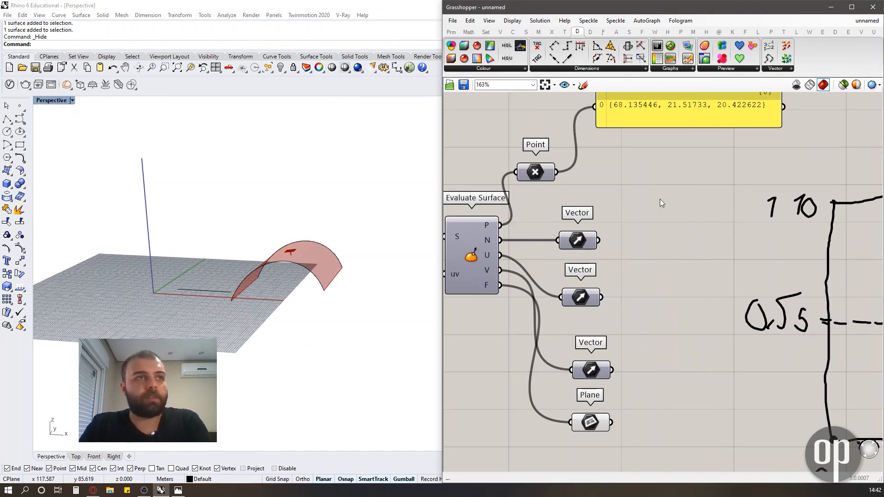
scroll(644, 299, "down", 3)
left_click_drag(651, 366, 593, 237)
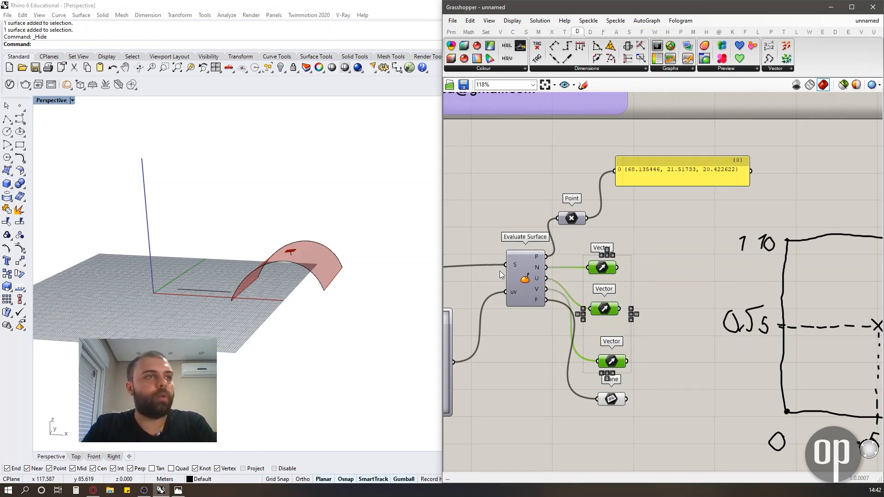
key("Delete")
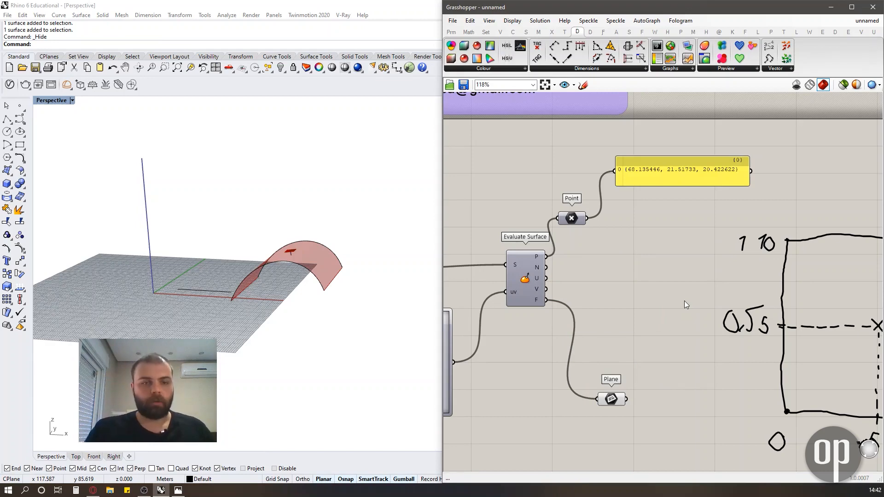
- Add a Move component beside Evaluate Surface and connect the Surface parameter to its geometry input
scroll(653, 291, "up", 2)
double_click(645, 288)
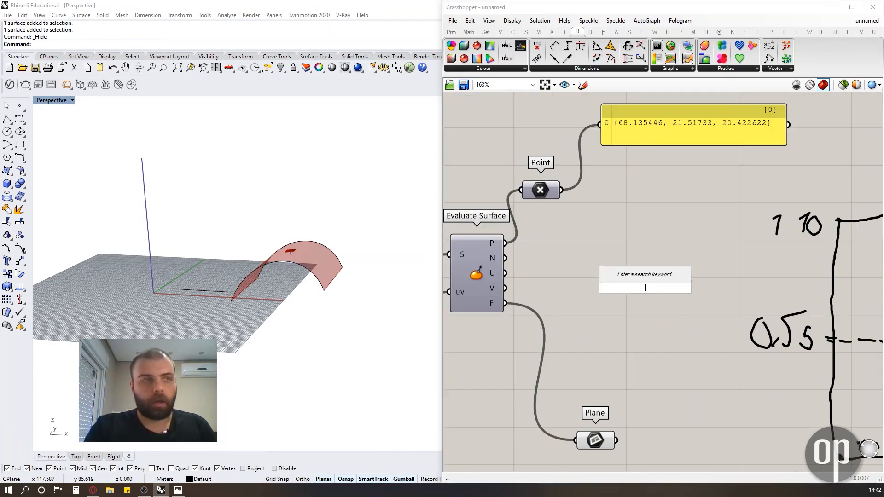
type("move")
key("Return")
scroll(657, 268, "down", 2)
right_click_drag(579, 241, 644, 246)
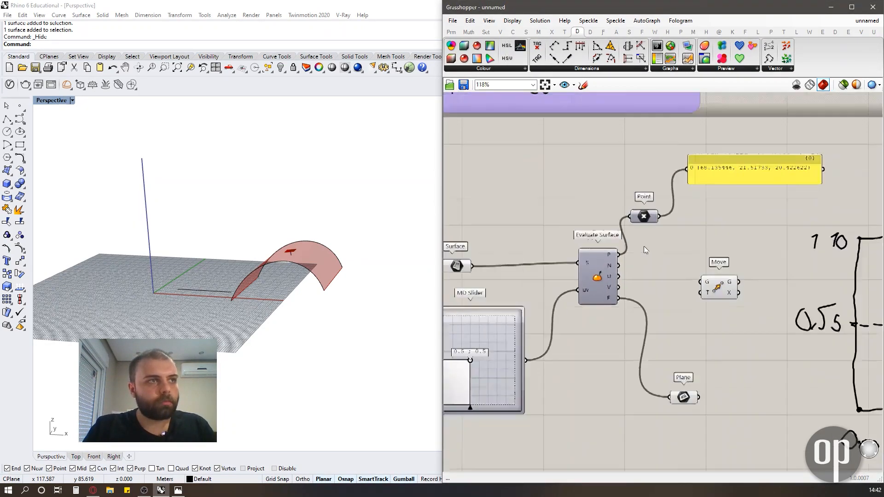
scroll(528, 258, "up", 1)
left_click_drag(529, 259, 784, 279)
scroll(725, 267, "down", 3)
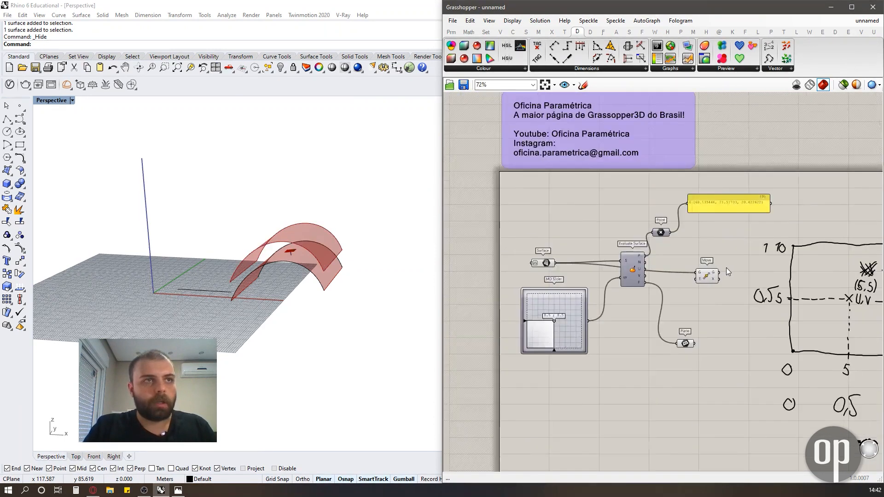
scroll(725, 267, "up", 3)
left_click_drag(689, 283, 718, 243)
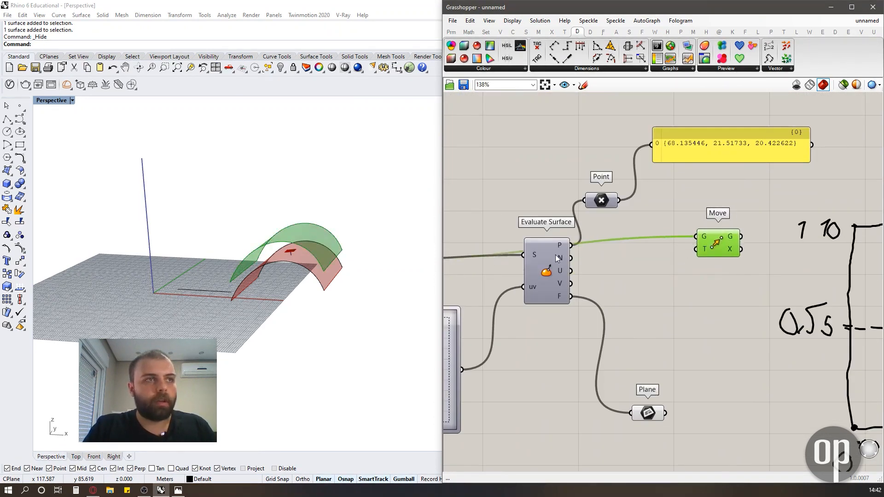
- Add an Amplitude component and connect the normal output of Evaluate Surface to its vector input
double_click(655, 308)
type("ampli")
key("Return")
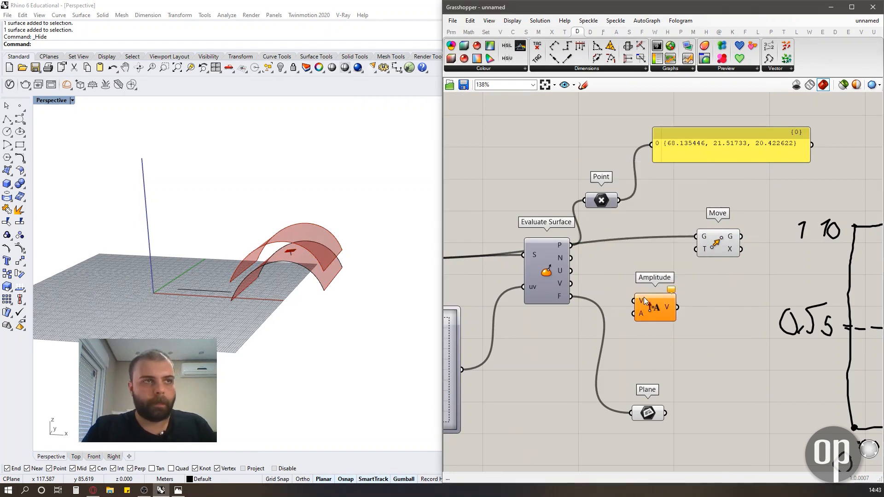
left_click_drag(571, 257, 648, 300)
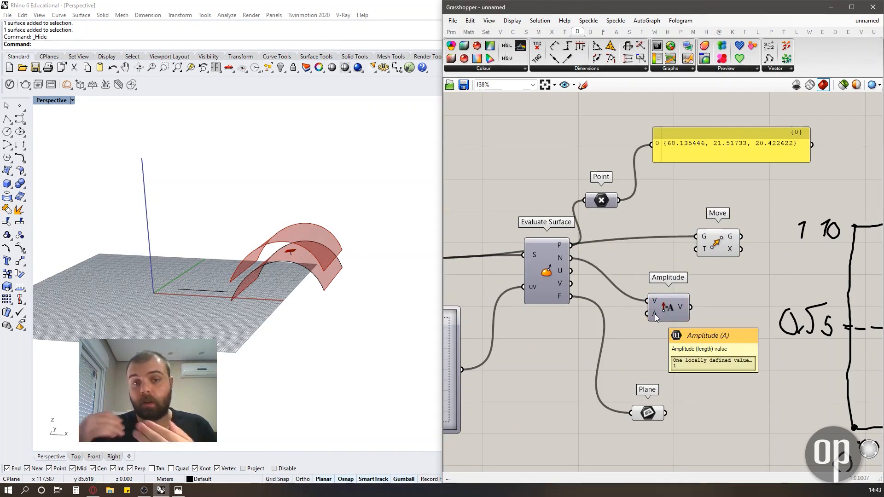
- Feed the Amplitude length from a new number slider set to 15 and connect the resulting vector to Move's T input
double_click(532, 360)
type("0<")
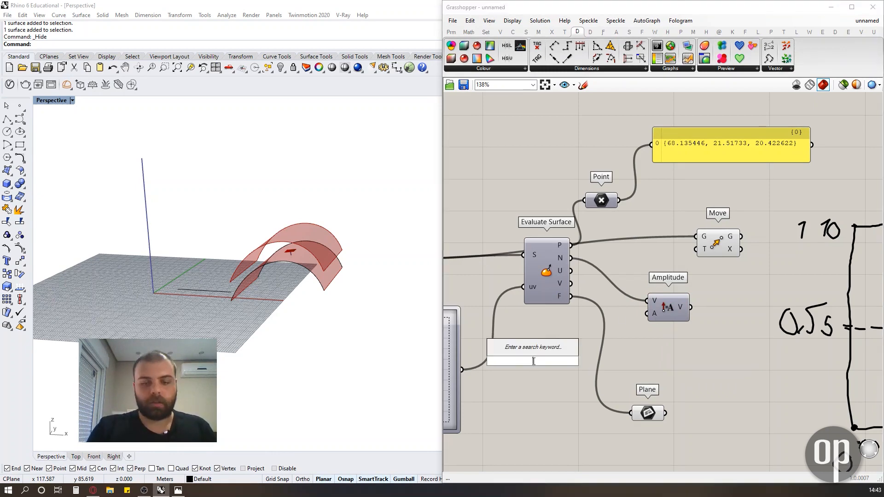
key("Return")
scroll(613, 315, "up", 3)
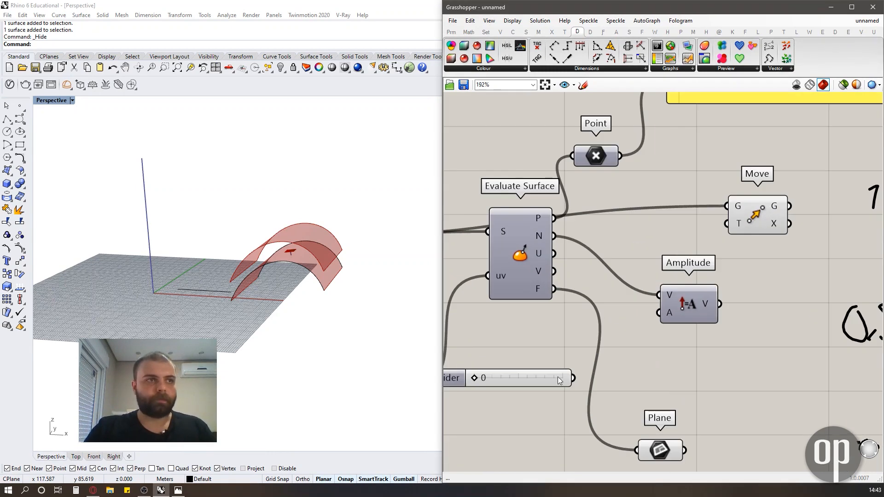
left_click_drag(625, 365, 658, 313)
left_click_drag(720, 304, 726, 224)
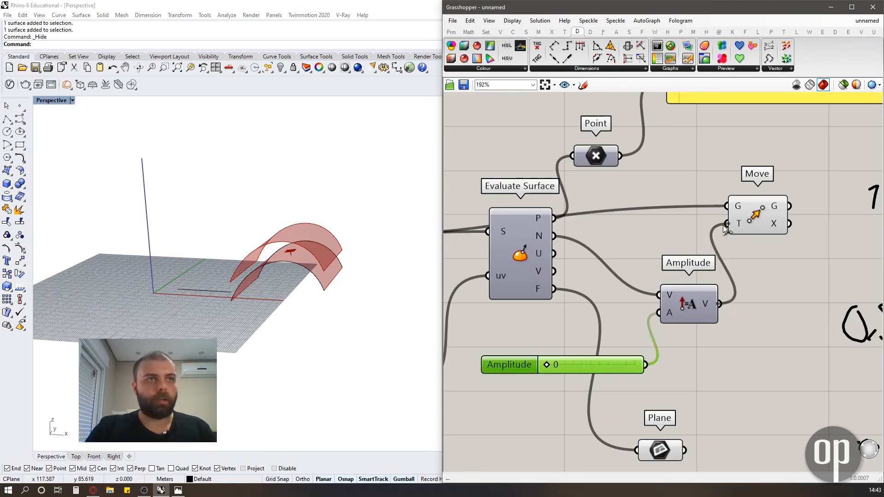
left_click_drag(547, 364, 560, 365)
- Change the evaluated location driving the surface's move direction by setting the MD Slider to 0.39 ; 0.71
right_click_drag(332, 263, 311, 275)
scroll(714, 276, "down", 4)
scroll(528, 330, "up", 2)
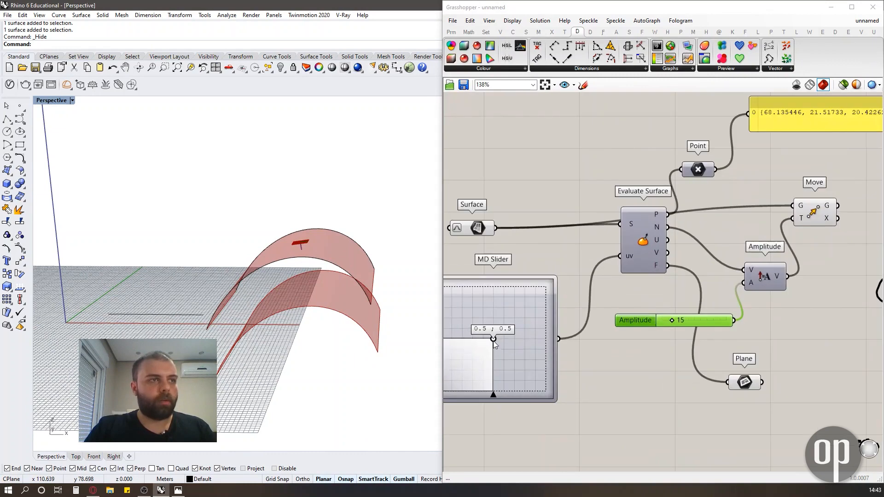
mouse_move(494, 337)
left_mouse_down()
mouse_move(454, 411)
mouse_move(578, 378)
mouse_move(588, 307)
mouse_move(615, 329)
mouse_move(525, 304)
mouse_move(508, 322)
mouse_move(518, 367)
mouse_move(520, 313)
mouse_move(529, 323)
mouse_move(486, 364)
mouse_move(498, 322)
mouse_move(502, 329)
left_mouse_up()
left_click_drag(478, 355, 490, 318)
- Reshape the front arch curve in Rhino into an asymmetric profile by moving its two middle control points
left_click(282, 270)
right_click_drag(283, 270, 305, 227)
left_click_drag(305, 228, 317, 239)
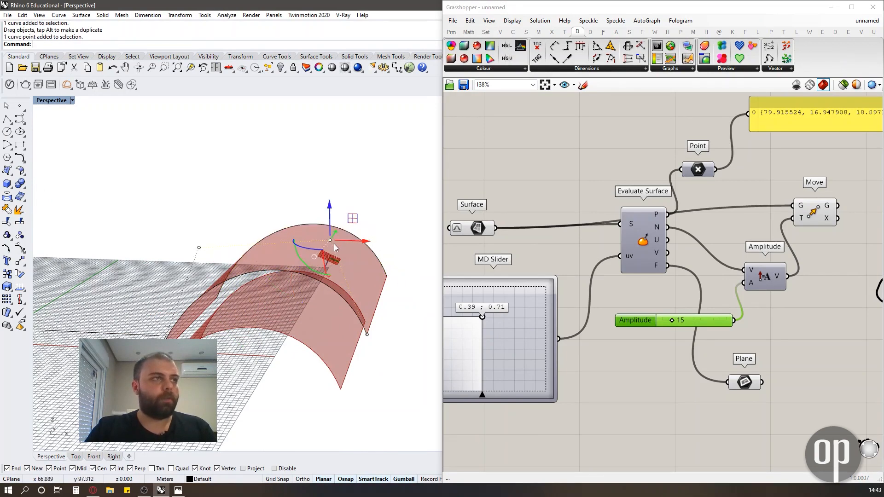
left_click_drag(316, 318, 317, 316)
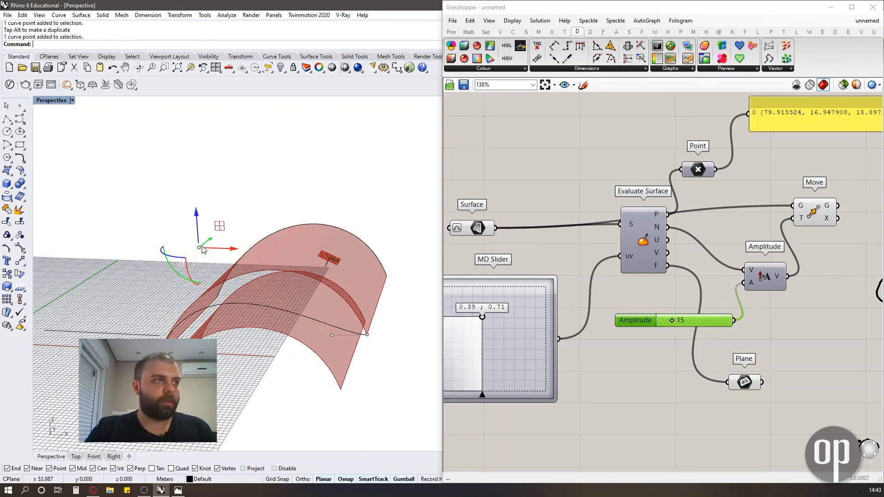
left_click(329, 314)
left_click(332, 336)
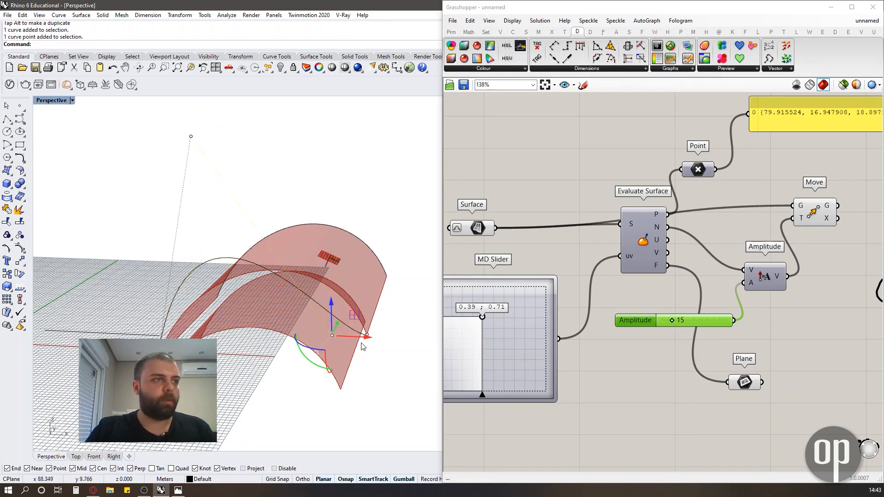
left_click_drag(332, 336, 291, 336)
- Show the hidden Rhino objects and delete the old lofted surface
scroll(488, 286, "down", 3)
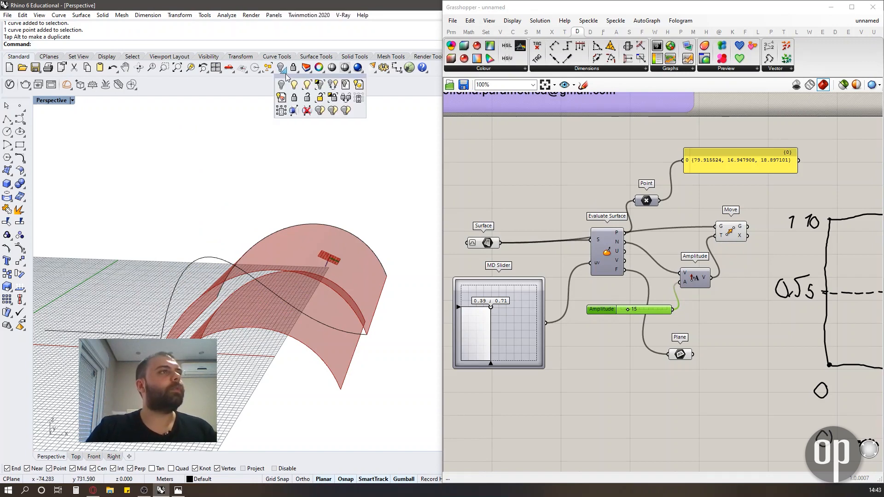
left_click(294, 84)
key("Delete")
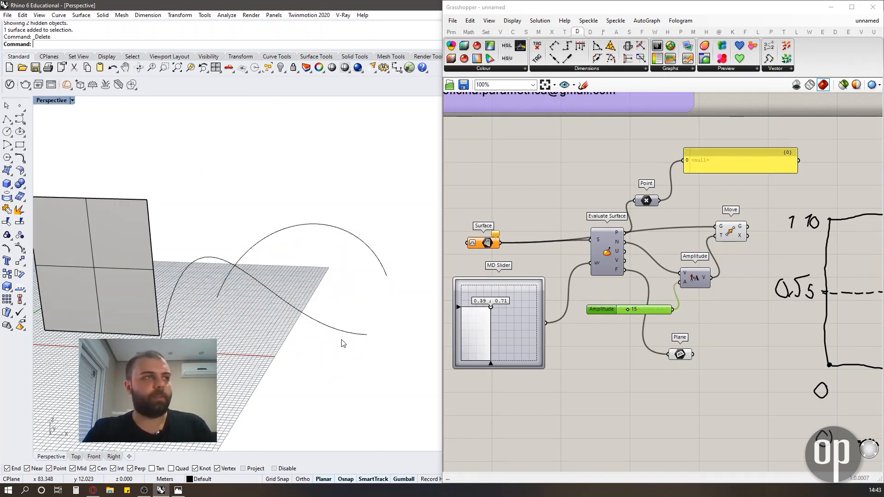
- Loft the two arch curves into a new surface with the Tight style and no simplification
left_click_drag(341, 341, 302, 205)
type("Loft")
key("Return")
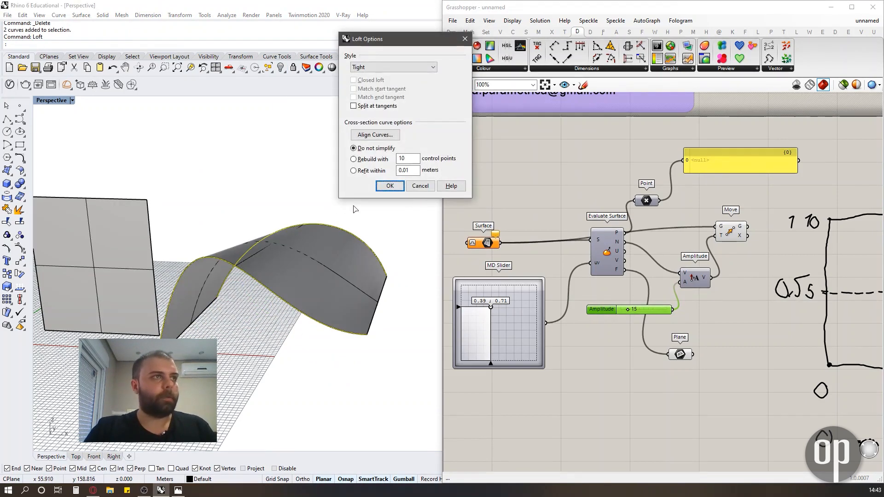
key("Return")
- Reference the new lofted surface in the Grasshopper Surface parameter and hide all the Rhino curves and surfaces
right_click(493, 247)
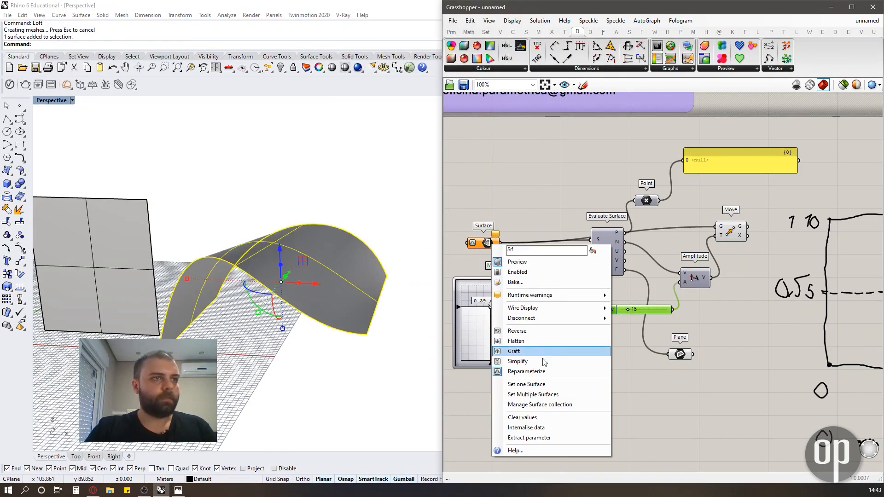
left_click(545, 385)
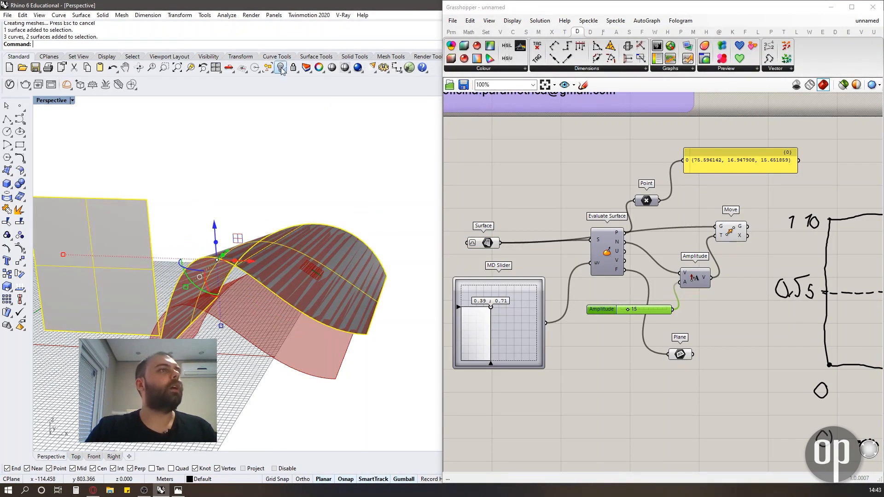
left_click(281, 68)
mouse_move(282, 245)
right_mouse_down()
mouse_move(286, 262)
mouse_move(268, 227)
mouse_move(276, 235)
right_mouse_up()
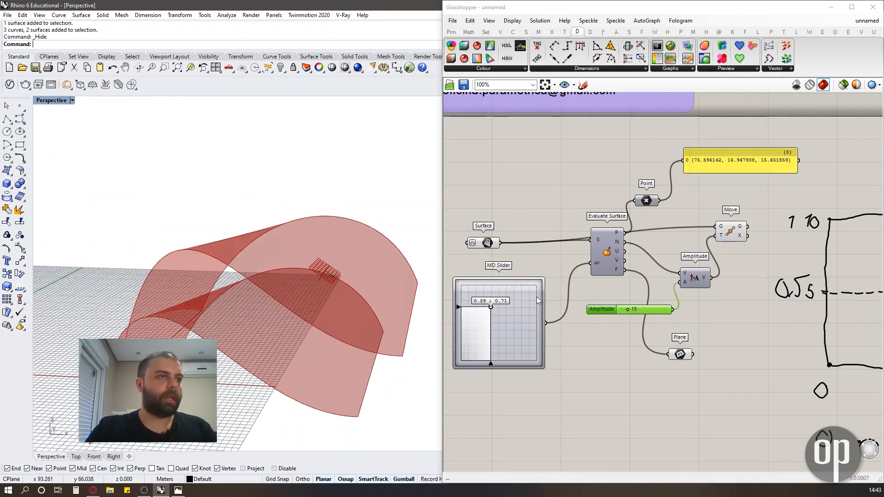
- Move the evaluated frame over the new double-curved surface, setting the MD Slider to 0.43 ; 0.37
scroll(494, 307, "up", 2)
left_click_drag(490, 307, 493, 339)
scroll(479, 256, "down", 3)
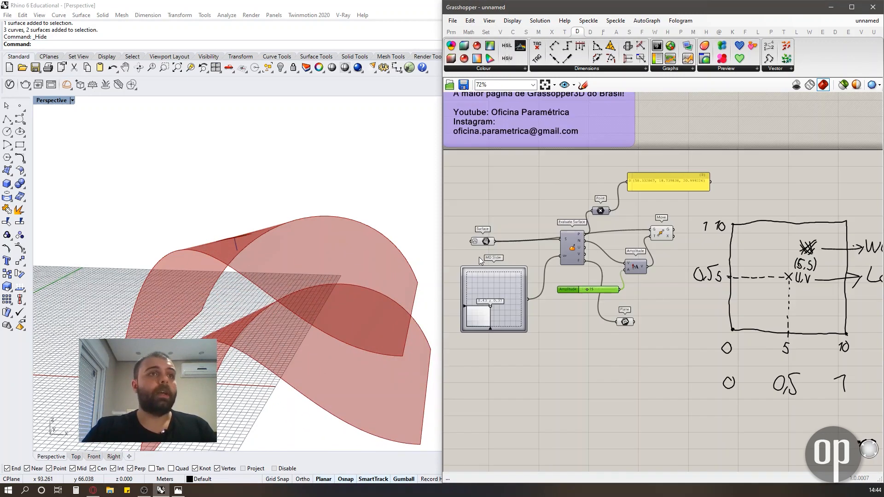
- Examine the definition from the Surface parameter to the point coordinates, and the sketch and notes comparing world and local coordinate systems
scroll(507, 230, "down", 3)
scroll(555, 211, "up", 4)
left_click(556, 211)
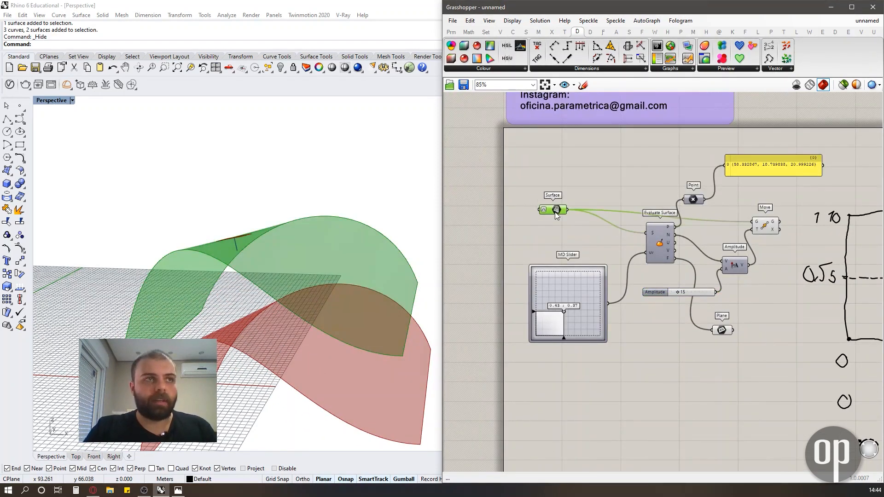
scroll(658, 244, "down", 2)
left_click(653, 249)
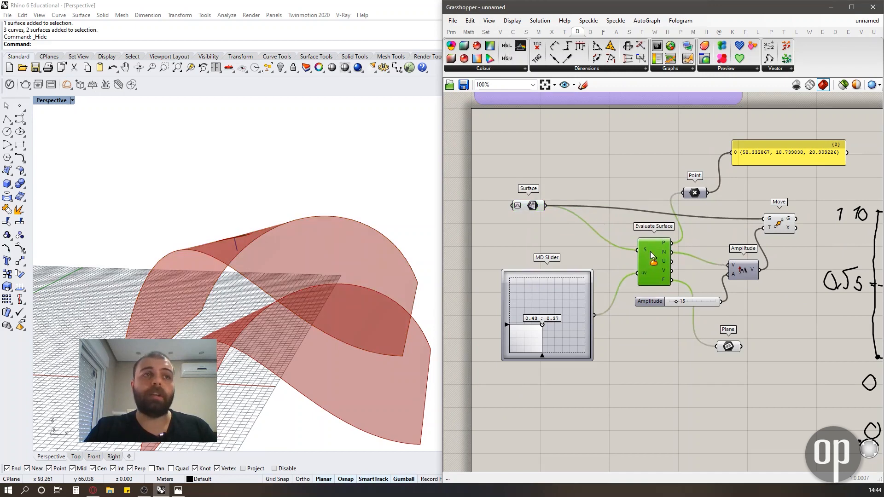
scroll(674, 186, "down", 1)
scroll(674, 186, "up", 3)
left_click_drag(604, 135, 800, 214)
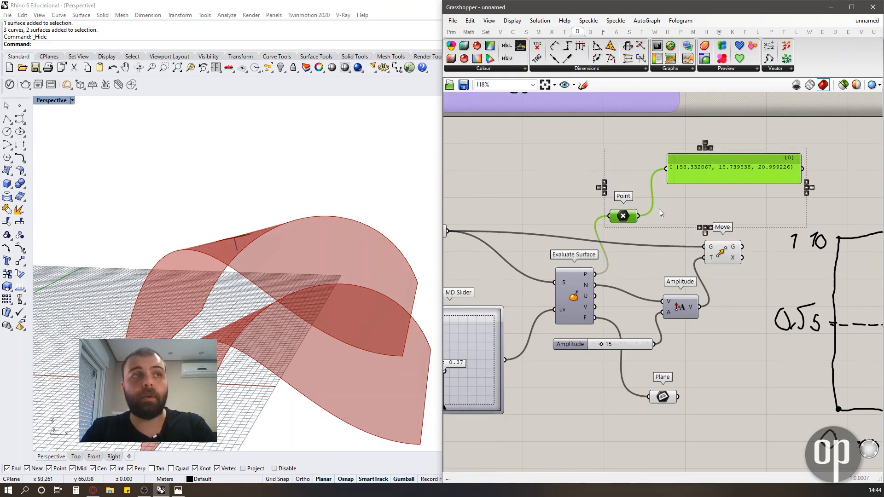
left_click(665, 222)
scroll(654, 202, "down", 2)
scroll(633, 171, "down", 2)
scroll(631, 224, "up", 3)
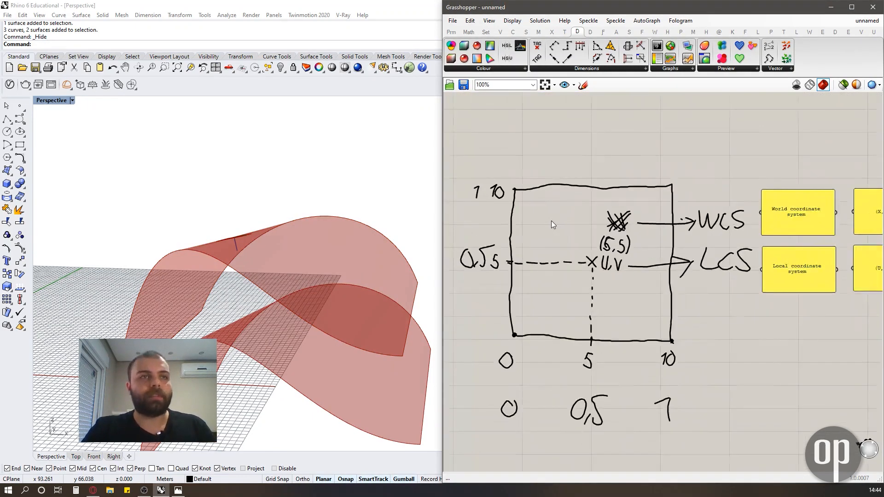
scroll(551, 220, "down", 1)
left_click_drag(845, 394, 476, 132)
left_click(552, 148)
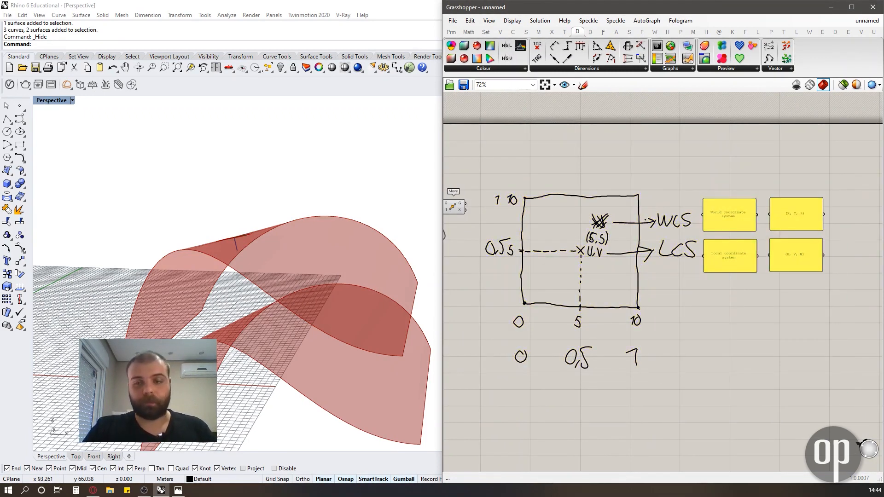